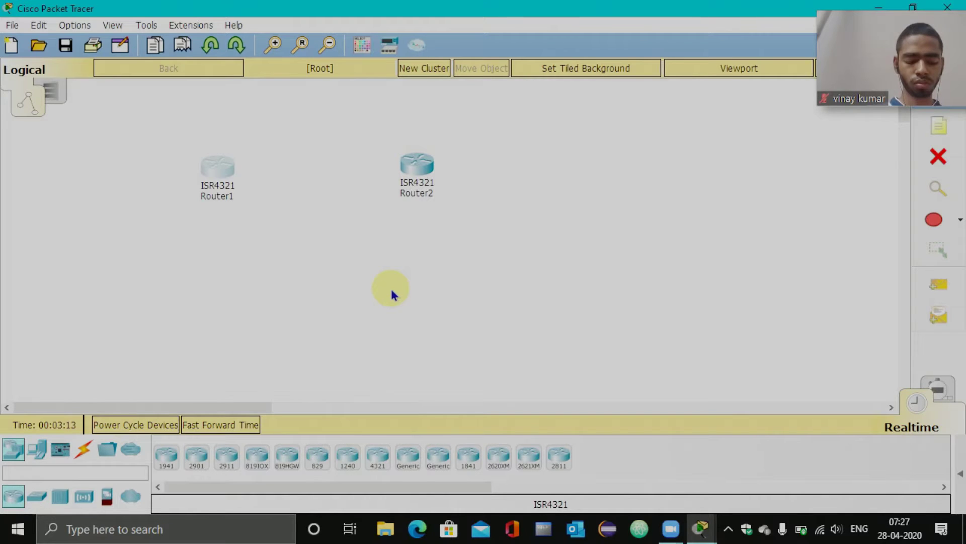
Open Router1's physical device view and switch off the router's power.
{"action": "left_click", "coordinate": [218, 165]}
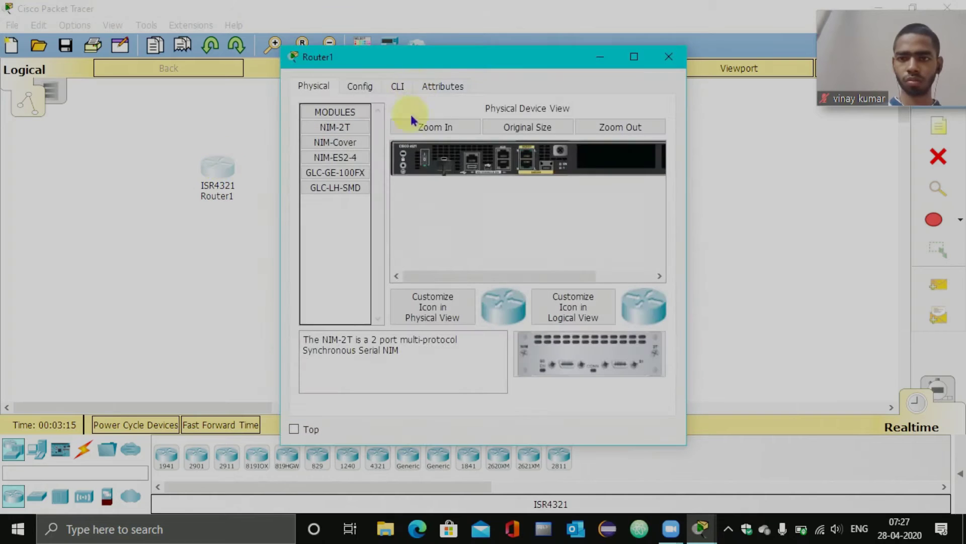
{"action": "left_click", "coordinate": [363, 86]}
{"action": "left_click", "coordinate": [318, 86]}
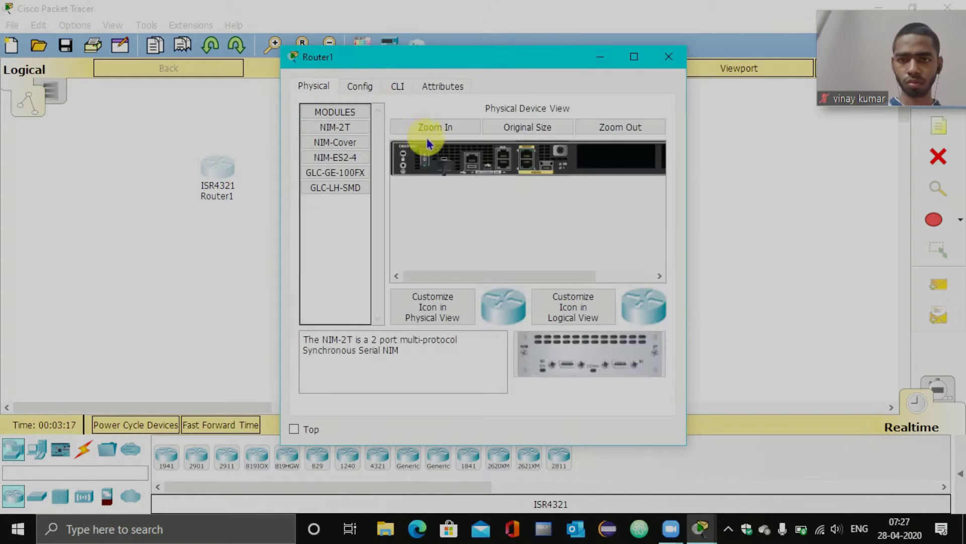
{"action": "left_click", "coordinate": [431, 130]}
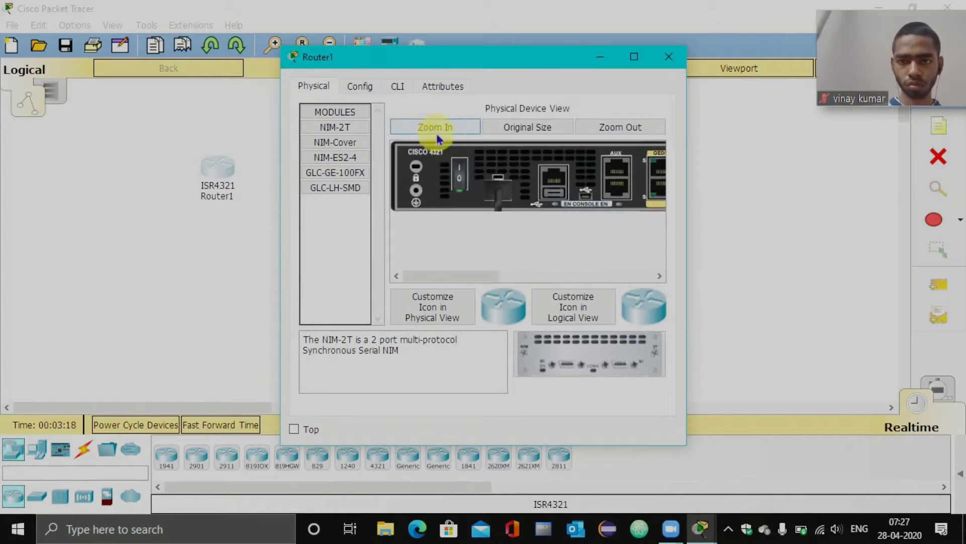
{"action": "left_click", "coordinate": [460, 178]}
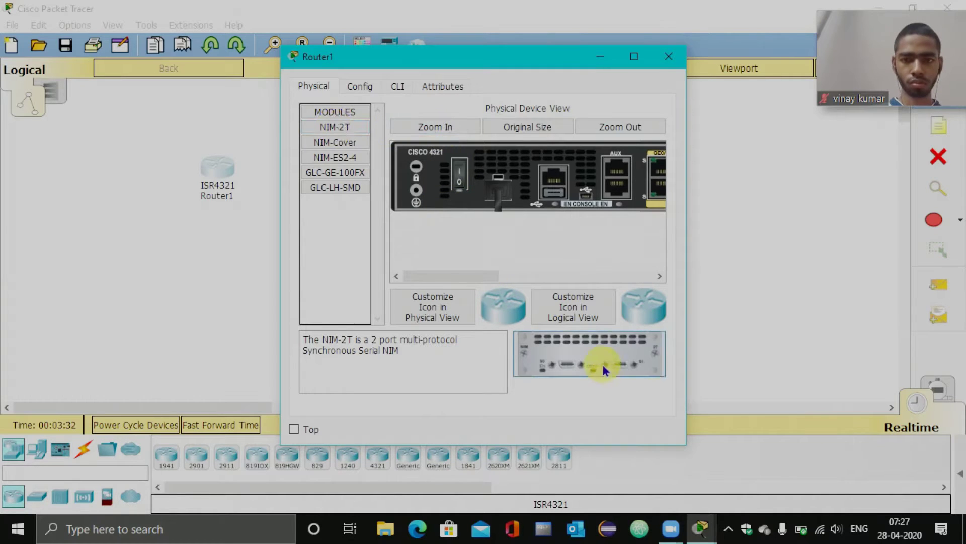
Install the NIM-2T module in Router1's outermost empty slot and switch the router back on.
{"action": "left_click_drag", "start_coordinate": [491, 280], "coordinate": [644, 278]}
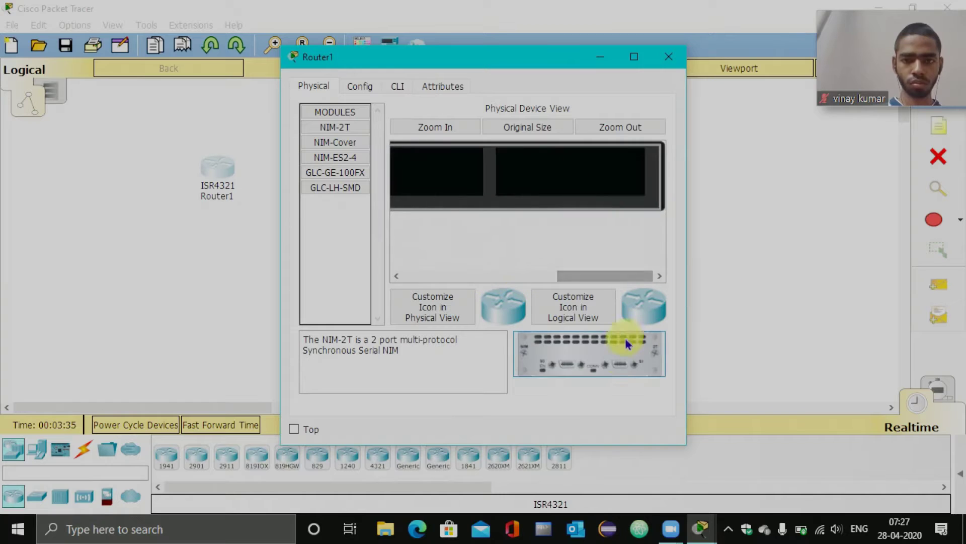
{"action": "left_click_drag", "start_coordinate": [625, 339], "coordinate": [556, 189]}
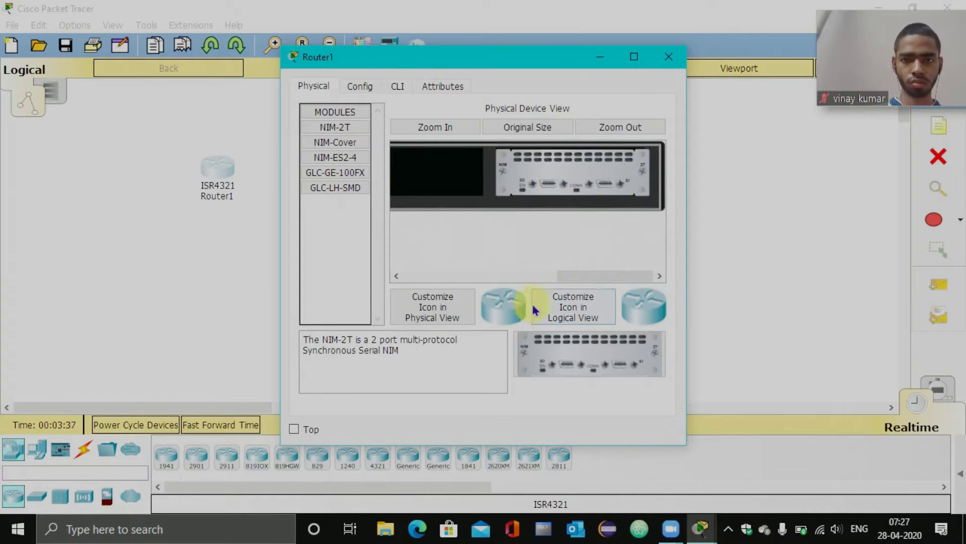
{"action": "left_click_drag", "start_coordinate": [577, 276], "coordinate": [416, 274]}
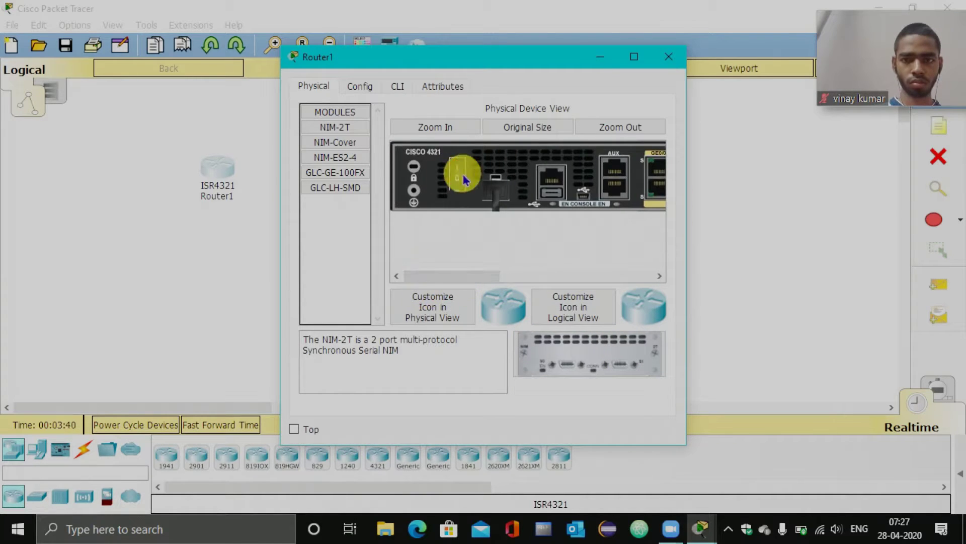
{"action": "left_click", "coordinate": [360, 86]}
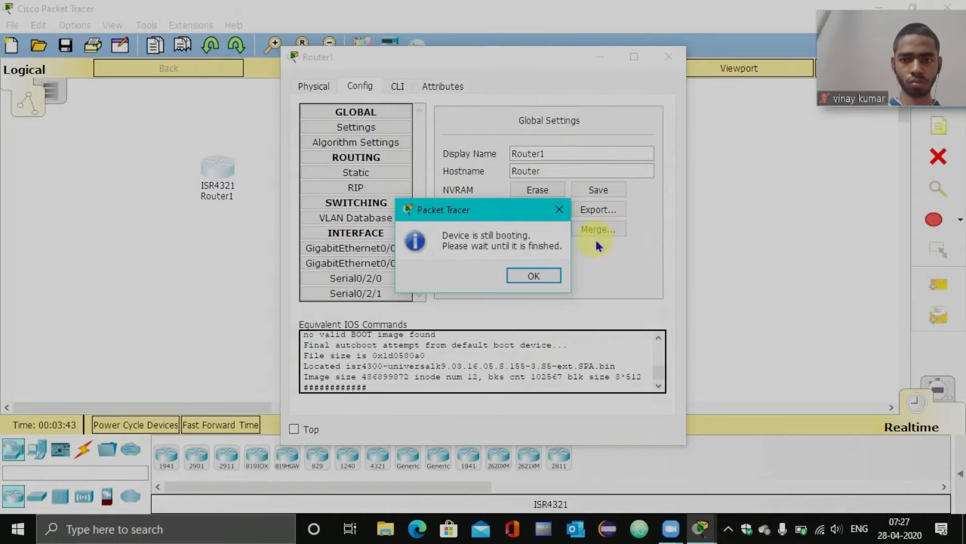
{"action": "left_click", "coordinate": [555, 280]}
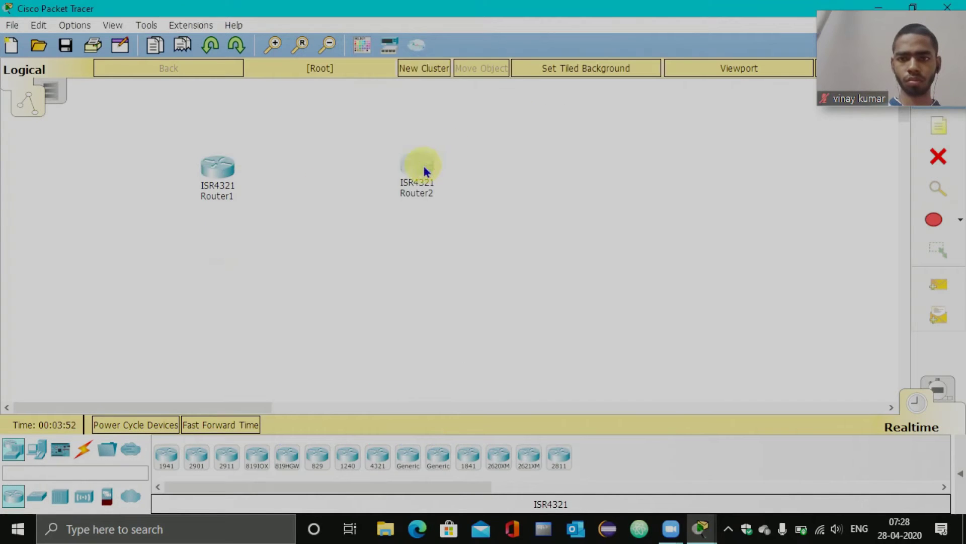
Install the NIM-2T module in Router2's first empty slot with the power off, and switch the router back on.
{"action": "left_click", "coordinate": [422, 166]}
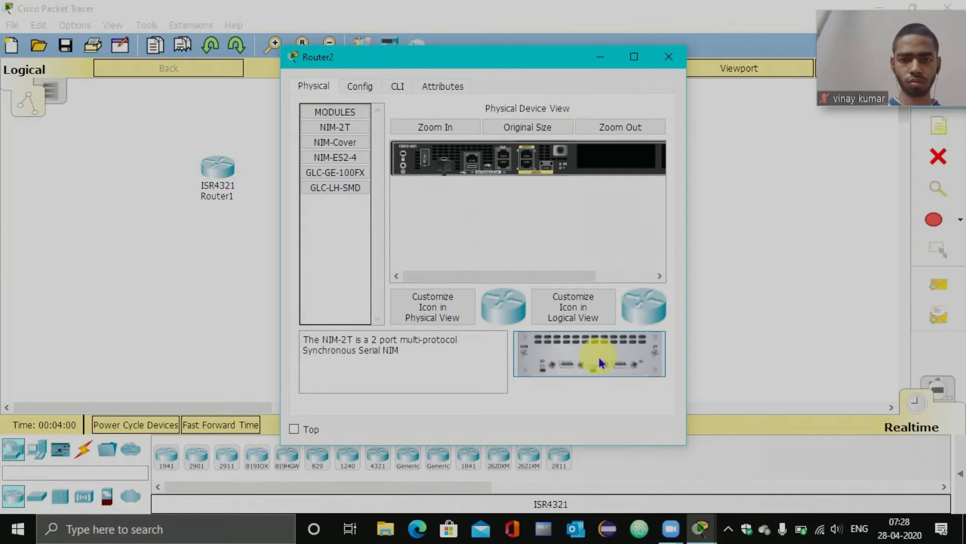
{"action": "left_click_drag", "start_coordinate": [601, 362], "coordinate": [619, 159]}
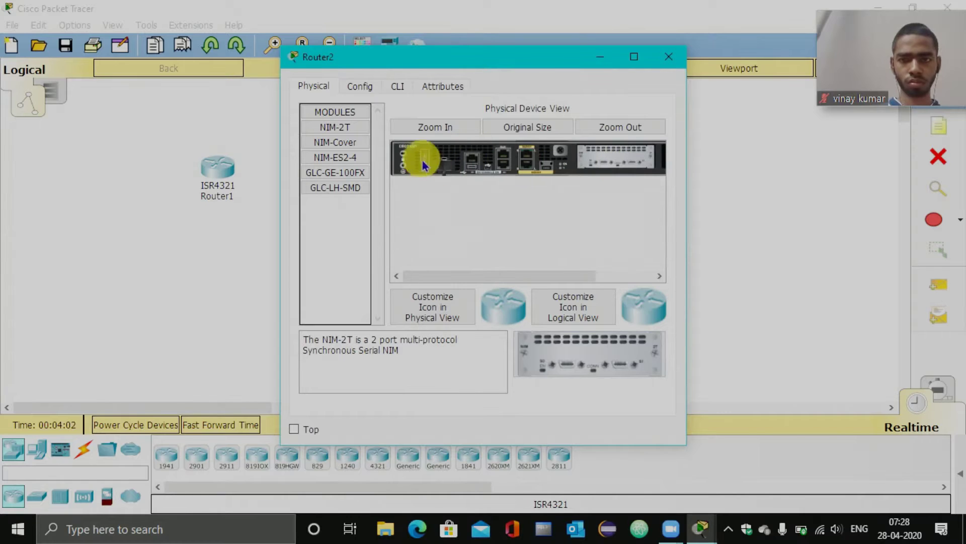
{"action": "left_click", "coordinate": [436, 126]}
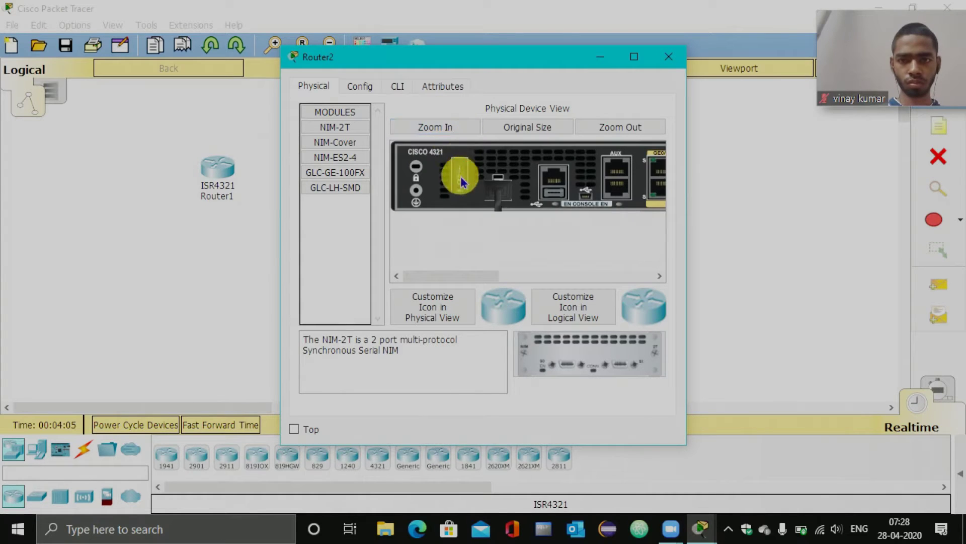
{"action": "left_click", "coordinate": [460, 179]}
{"action": "left_click", "coordinate": [360, 87]}
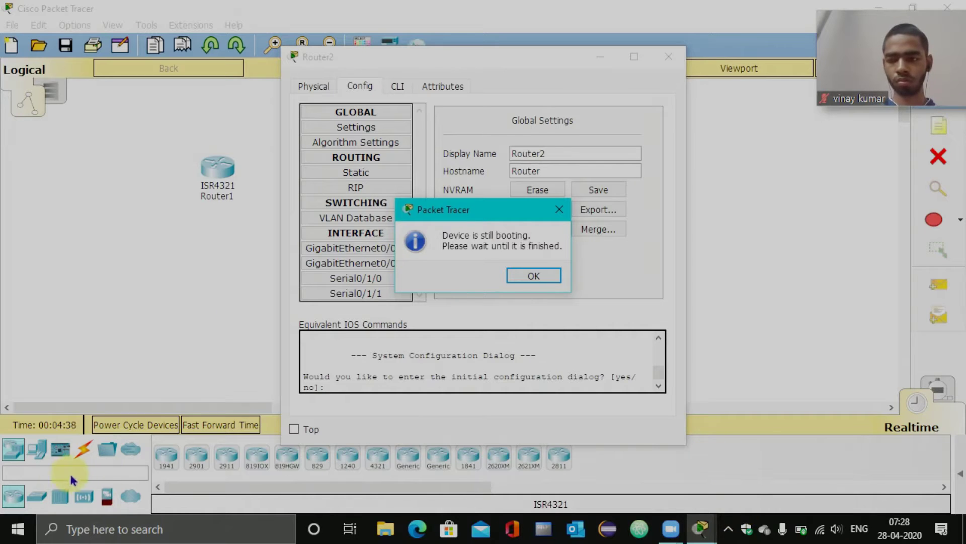
{"action": "left_click", "coordinate": [534, 275]}
{"action": "left_click", "coordinate": [669, 57]}
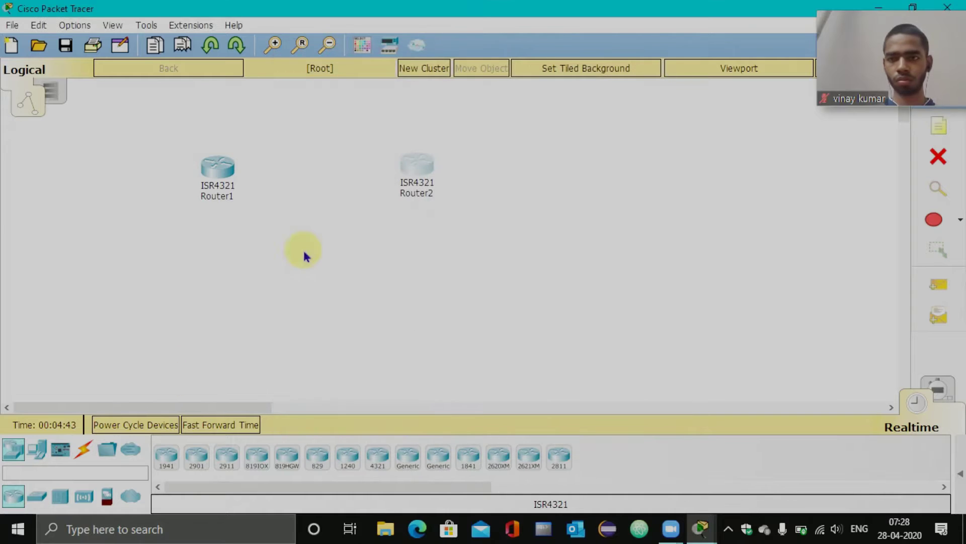
Move Router1 and Router2 higher in the workspace, keeping them side by side.
{"action": "left_click_drag", "start_coordinate": [408, 175], "coordinate": [396, 144]}
{"action": "left_click_drag", "start_coordinate": [215, 160], "coordinate": [226, 136]}
{"action": "left_click", "coordinate": [394, 144]}
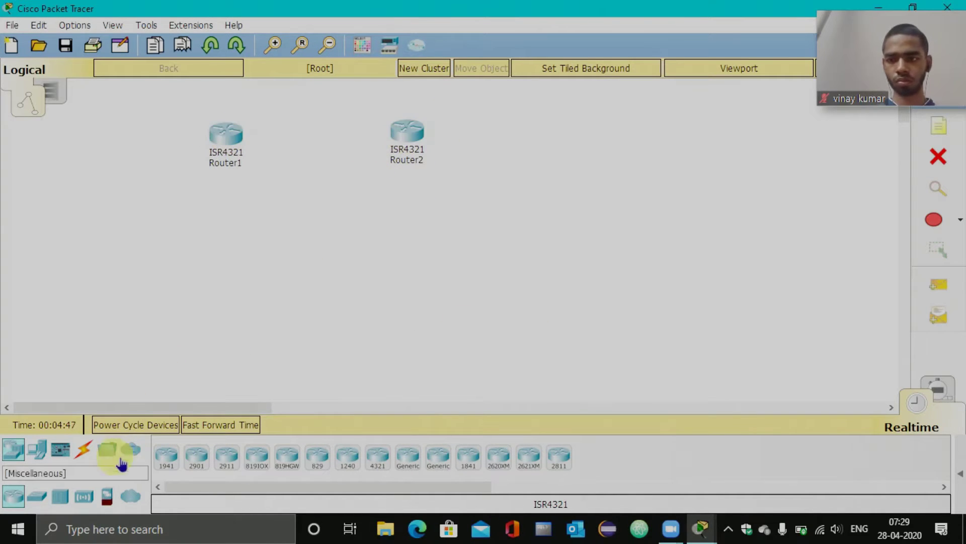
Add two 2960 switches, one below Router1 and one below Router2, and align them in a row.
{"action": "left_click", "coordinate": [41, 502]}
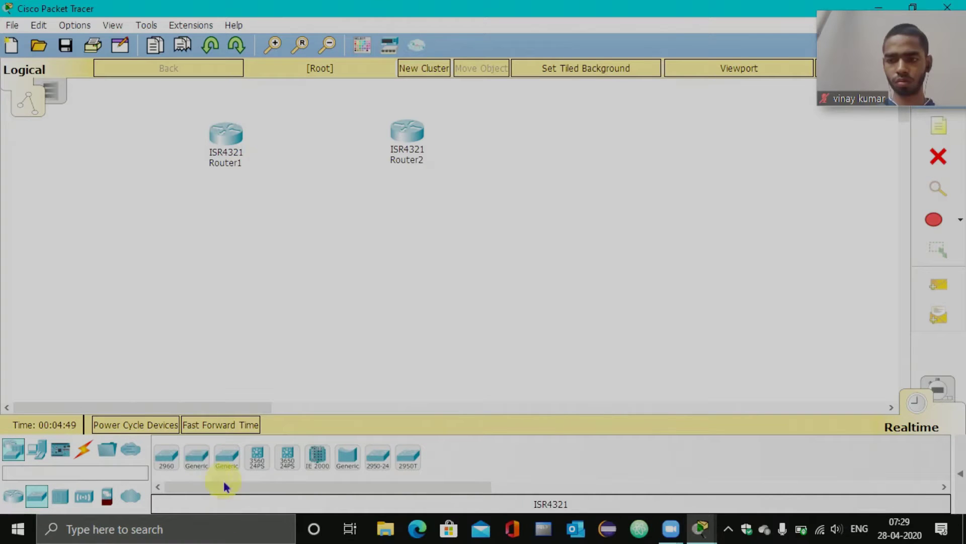
{"action": "left_click", "coordinate": [177, 458]}
{"action": "left_click", "coordinate": [252, 276]}
{"action": "left_click_drag", "start_coordinate": [240, 250], "coordinate": [217, 250]}
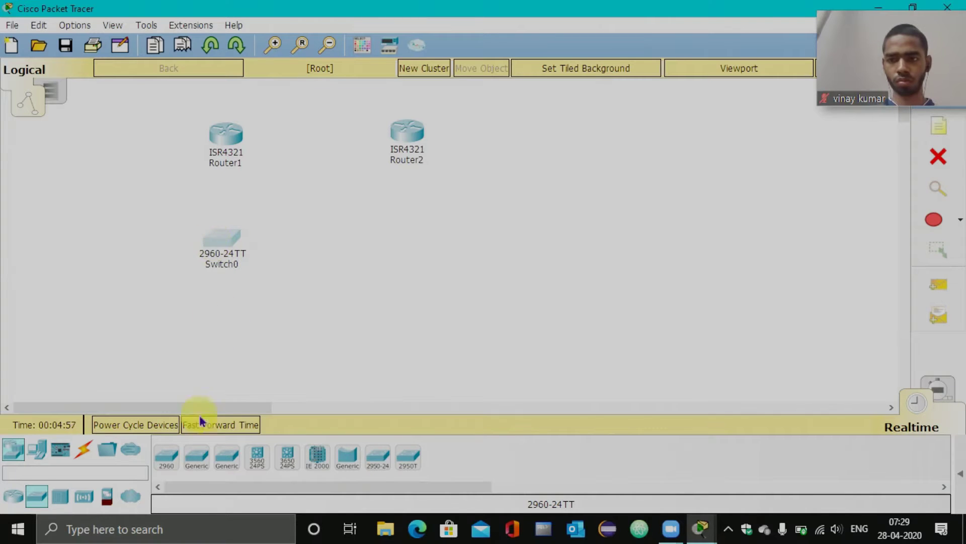
{"action": "left_click", "coordinate": [169, 457]}
{"action": "left_click", "coordinate": [402, 231]}
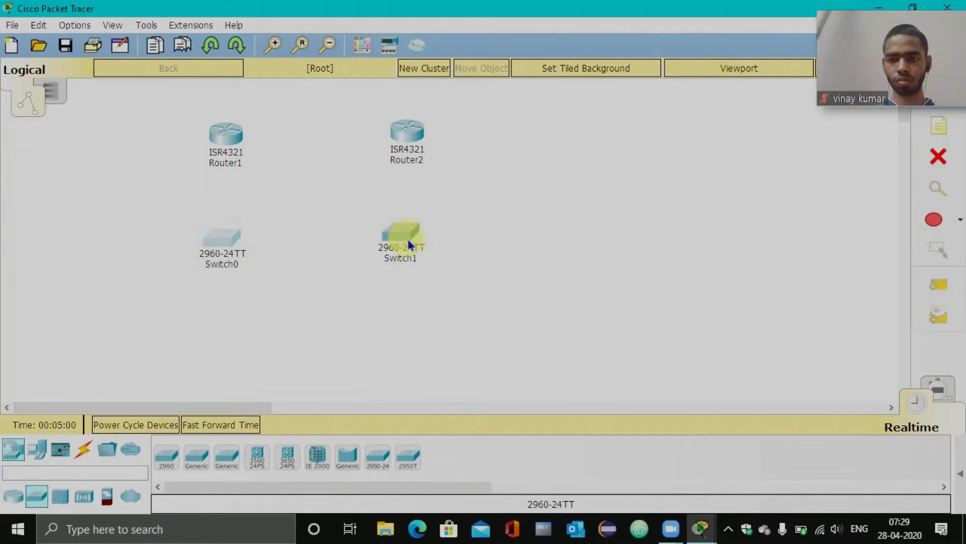
{"action": "left_click_drag", "start_coordinate": [408, 235], "coordinate": [407, 241]}
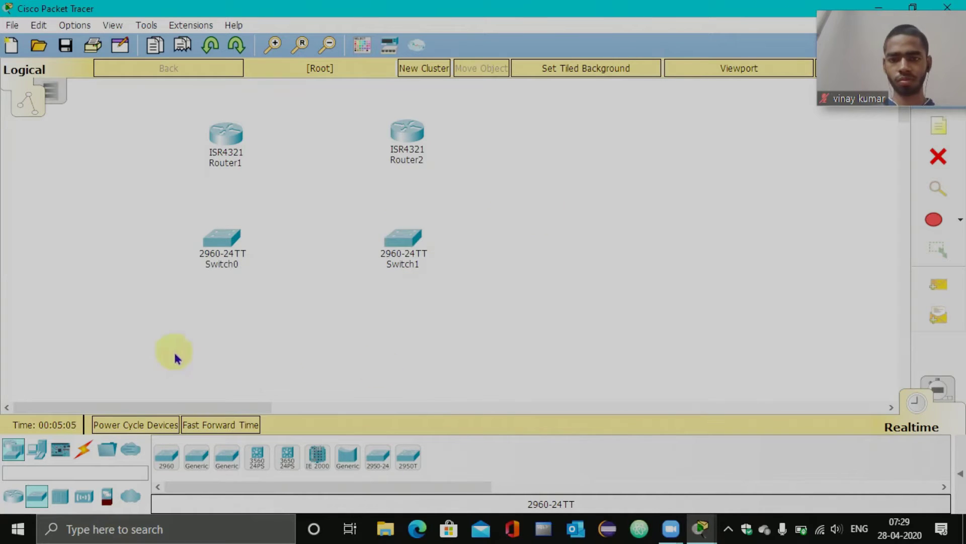
Place four generic PCs in a row below the switches, two under each switch.
{"action": "left_click", "coordinate": [37, 450]}
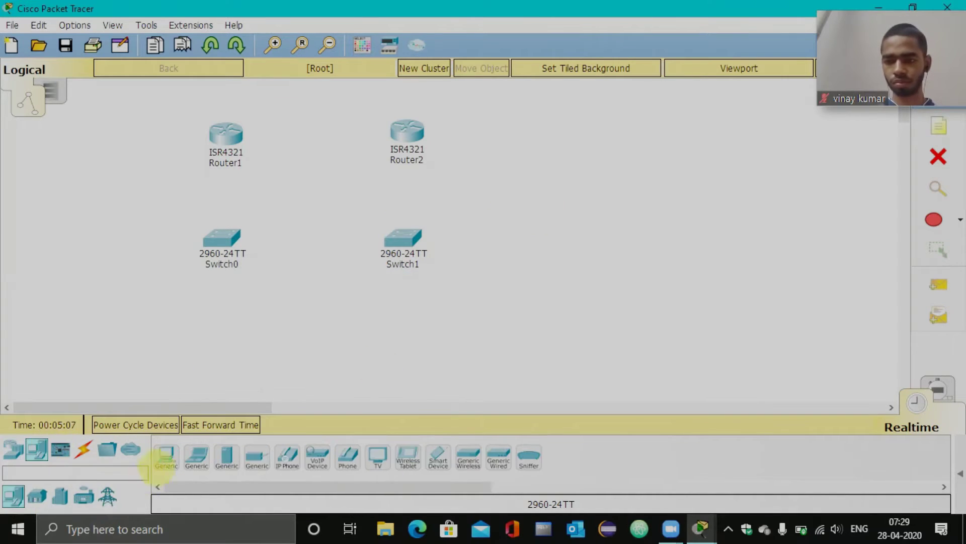
{"action": "left_click", "coordinate": [174, 467]}
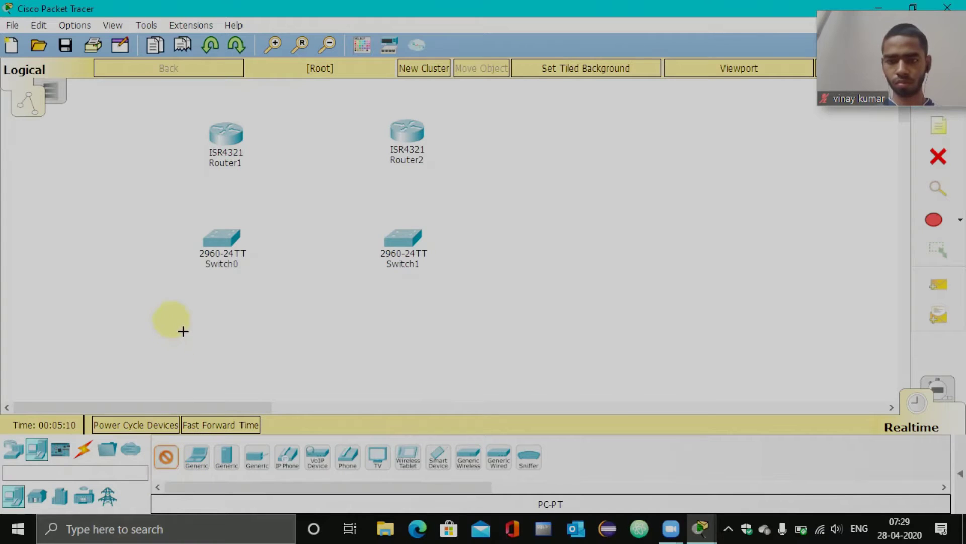
{"action": "left_click", "coordinate": [153, 349]}
{"action": "left_click", "coordinate": [164, 455]}
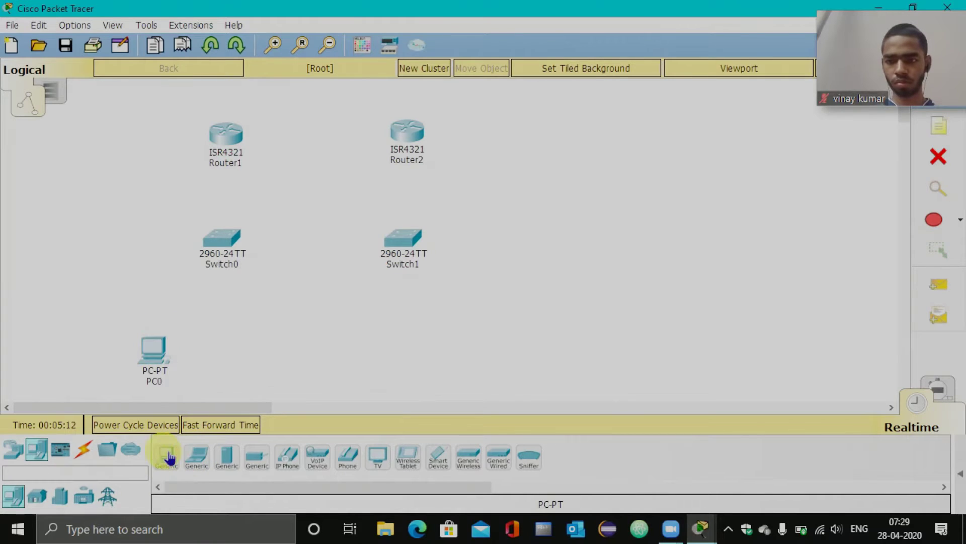
{"action": "left_click", "coordinate": [254, 352]}
{"action": "left_click", "coordinate": [166, 456]}
{"action": "left_click", "coordinate": [356, 348]}
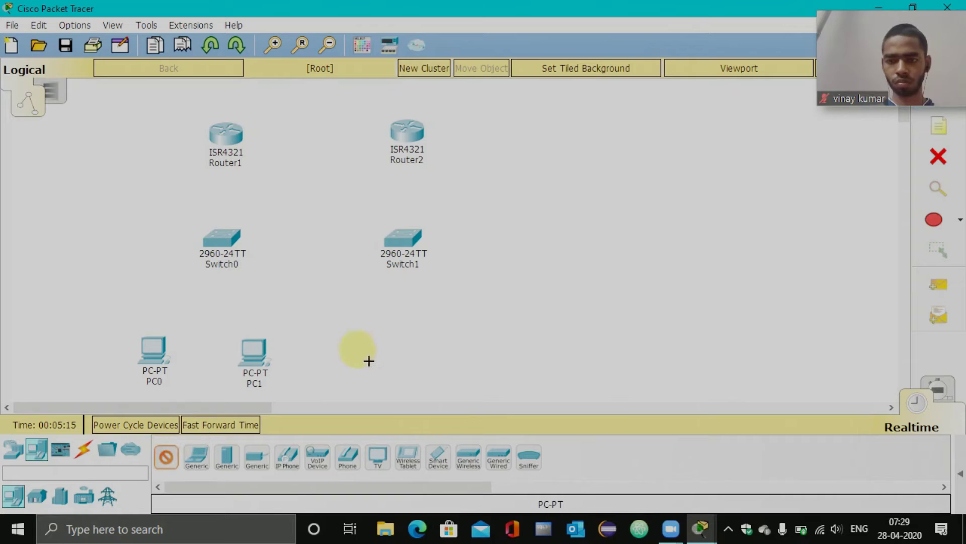
{"action": "left_click", "coordinate": [168, 456]}
{"action": "left_click", "coordinate": [476, 350]}
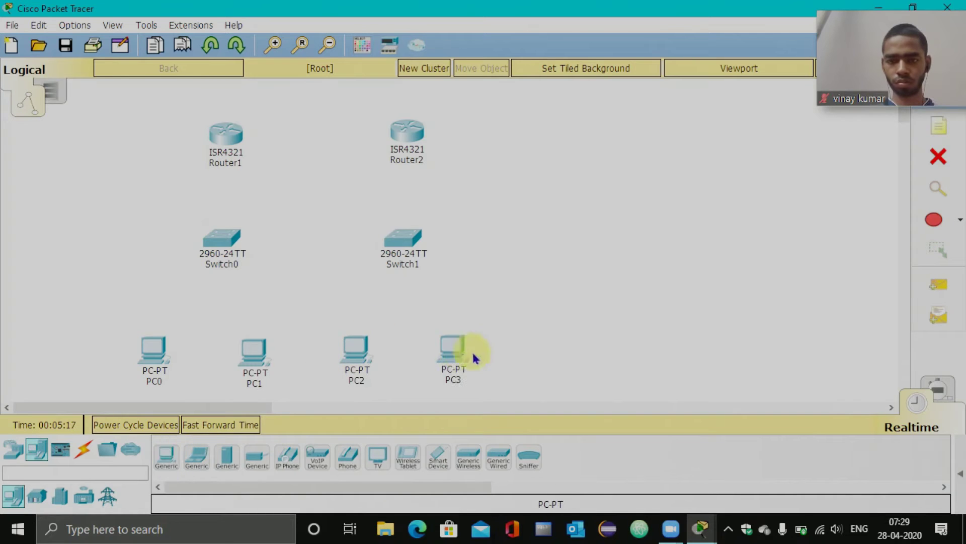
Connect PC0 and PC1 to Switch0 with automatically chosen cables.
{"action": "left_click", "coordinate": [84, 450]}
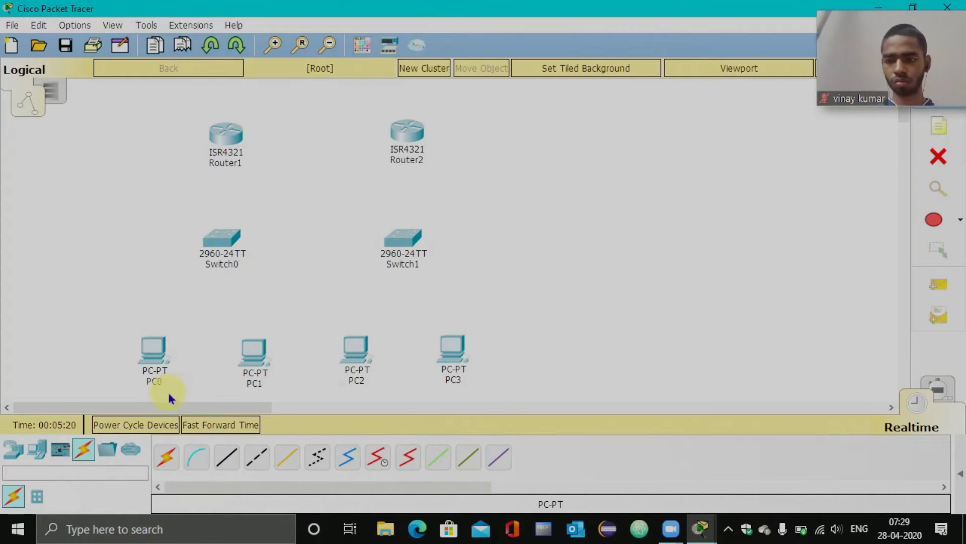
{"action": "left_click", "coordinate": [166, 457]}
{"action": "left_click", "coordinate": [154, 347]}
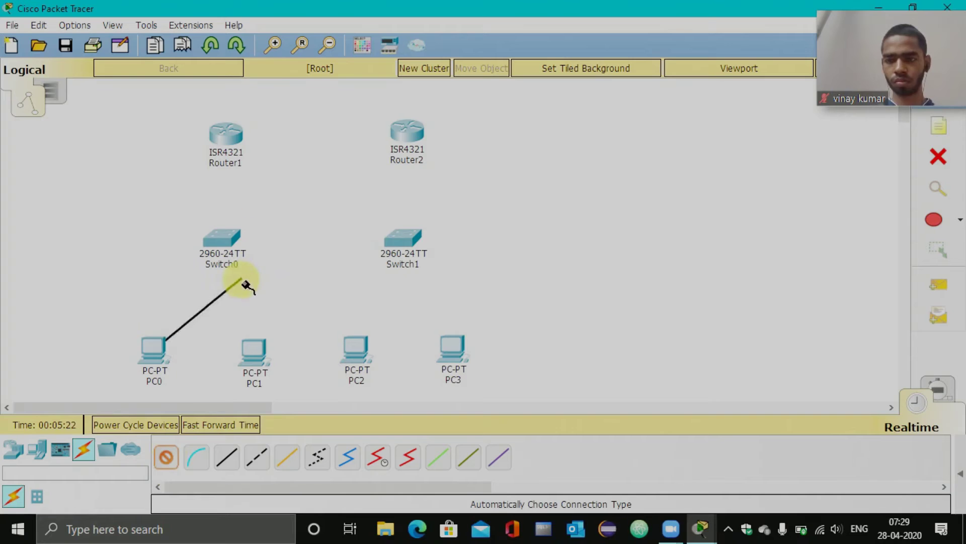
{"action": "left_click", "coordinate": [222, 241]}
{"action": "left_click", "coordinate": [247, 349]}
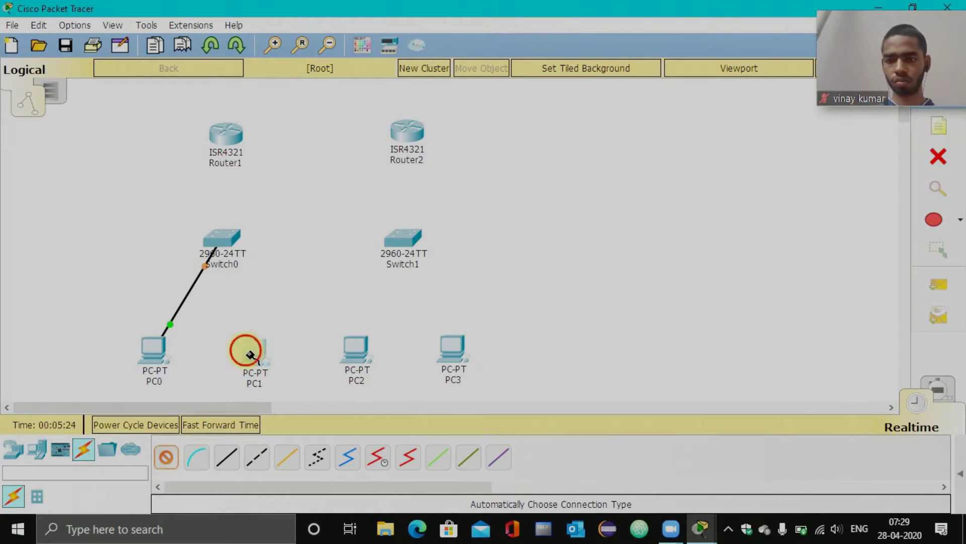
{"action": "left_click", "coordinate": [216, 233]}
Connect PC2 and PC3 to Switch1 with automatically chosen cables.
{"action": "left_click", "coordinate": [177, 458]}
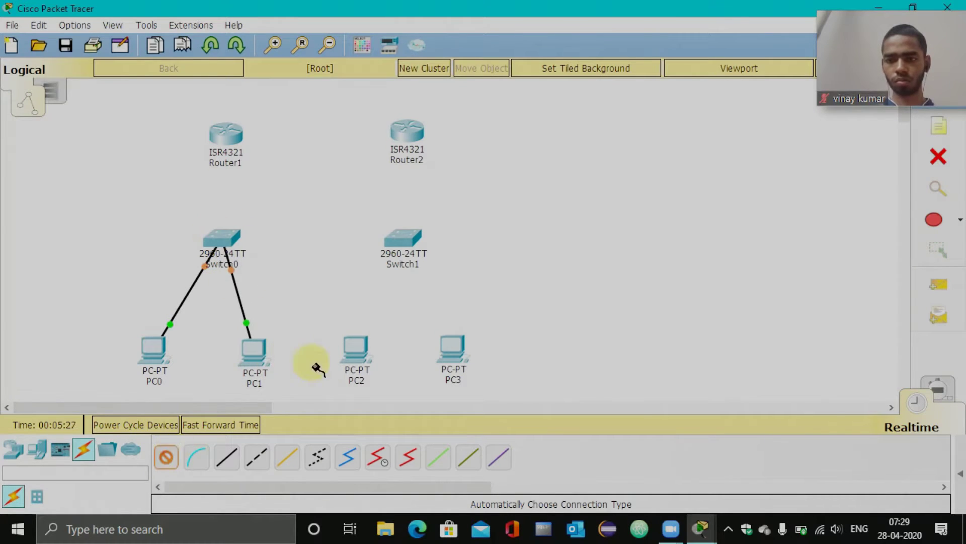
{"action": "left_click", "coordinate": [356, 348]}
{"action": "left_click", "coordinate": [403, 239]}
{"action": "left_click", "coordinate": [182, 456]}
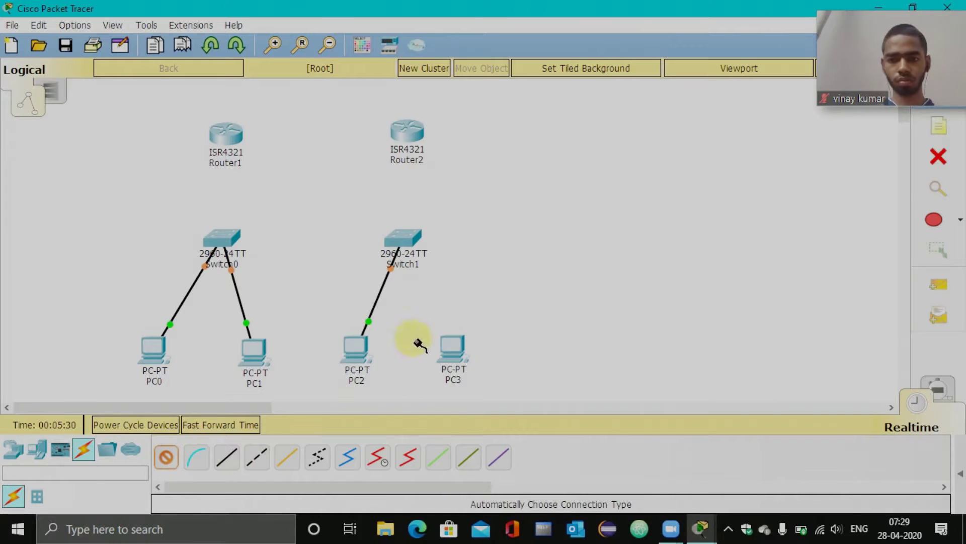
{"action": "left_click", "coordinate": [452, 347]}
{"action": "left_click", "coordinate": [403, 235]}
Link Router1 to Switch0 and Router2 to Switch1 with automatically chosen cables.
{"action": "left_click", "coordinate": [170, 456]}
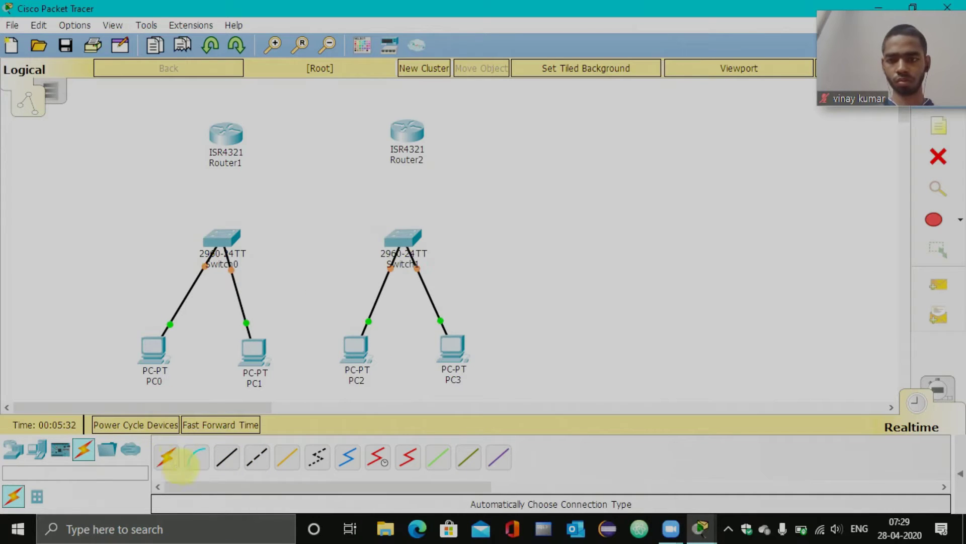
{"action": "left_click", "coordinate": [226, 137]}
{"action": "left_click", "coordinate": [220, 230]}
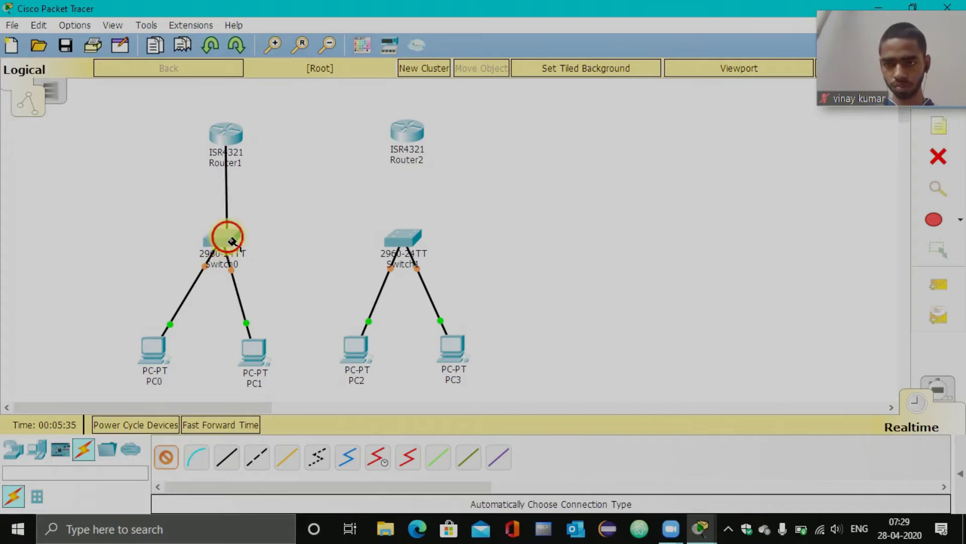
{"action": "left_click", "coordinate": [166, 456]}
{"action": "left_click", "coordinate": [403, 126]}
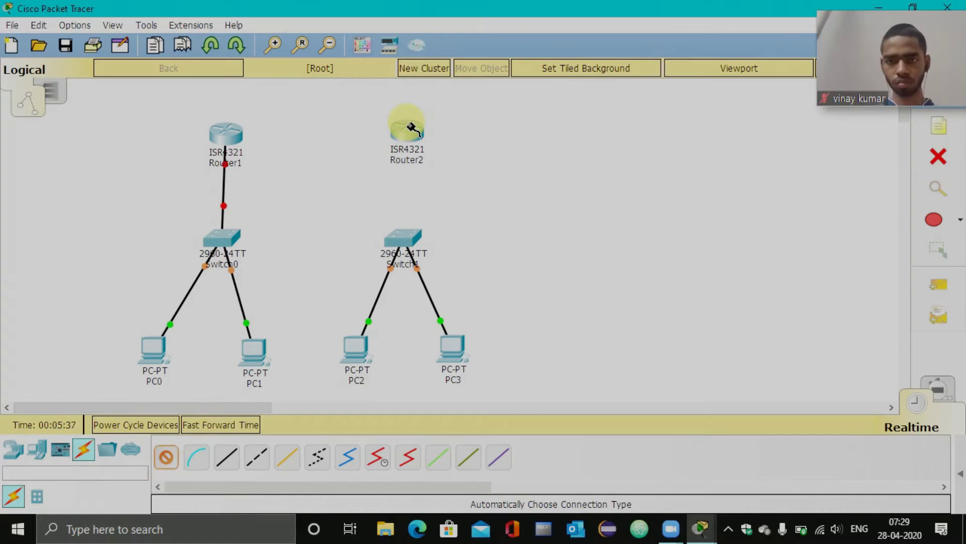
{"action": "left_click", "coordinate": [401, 232]}
Link Router1 to Router2 with the automatically chosen connection type.
{"action": "left_click", "coordinate": [170, 456]}
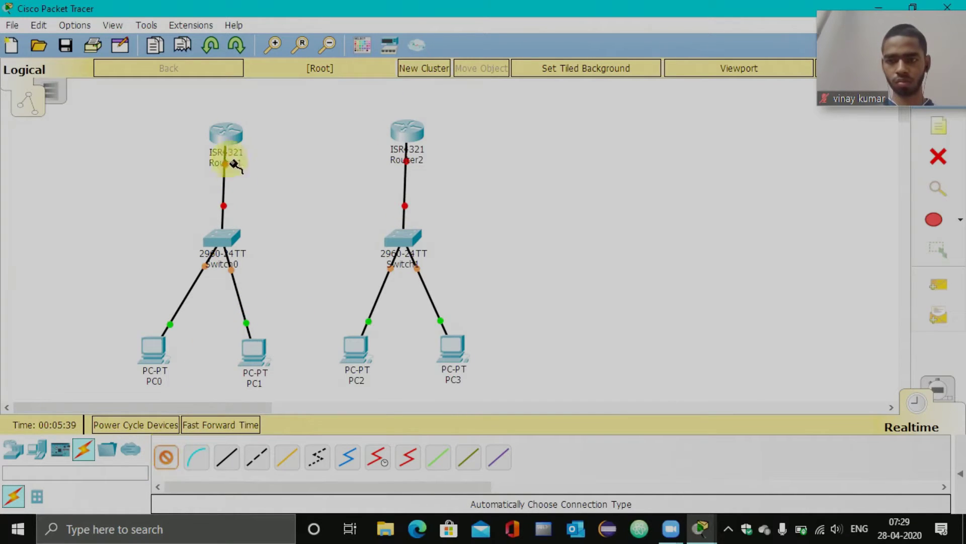
{"action": "left_click", "coordinate": [226, 148]}
{"action": "left_click", "coordinate": [405, 133]}
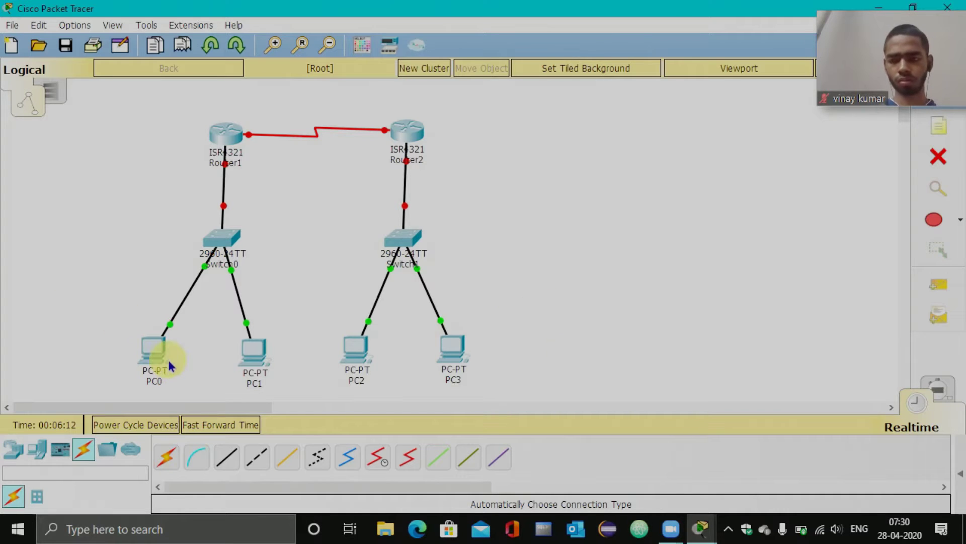
{"action": "mouse_move", "coordinate": [164, 358]}
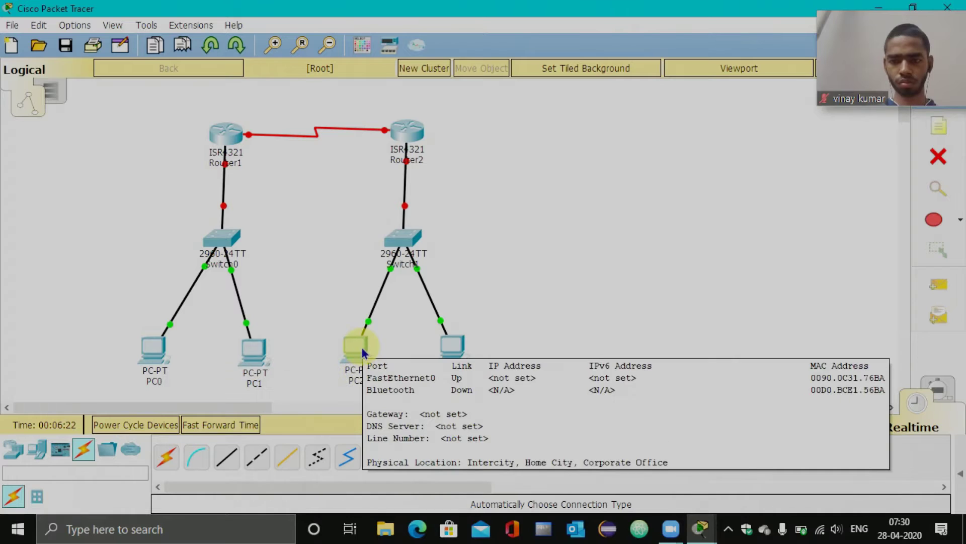
{"action": "mouse_move", "coordinate": [458, 357]}
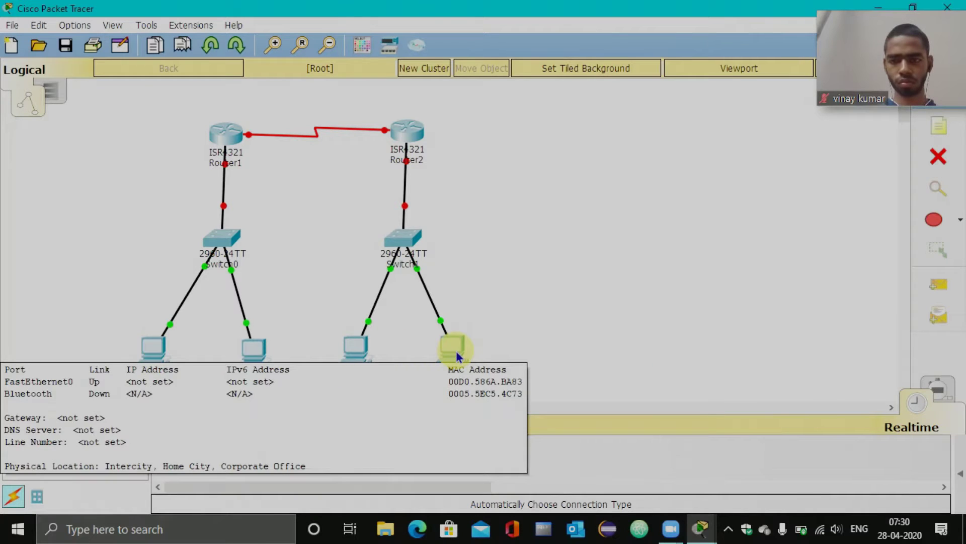
{"action": "mouse_move", "coordinate": [222, 246]}
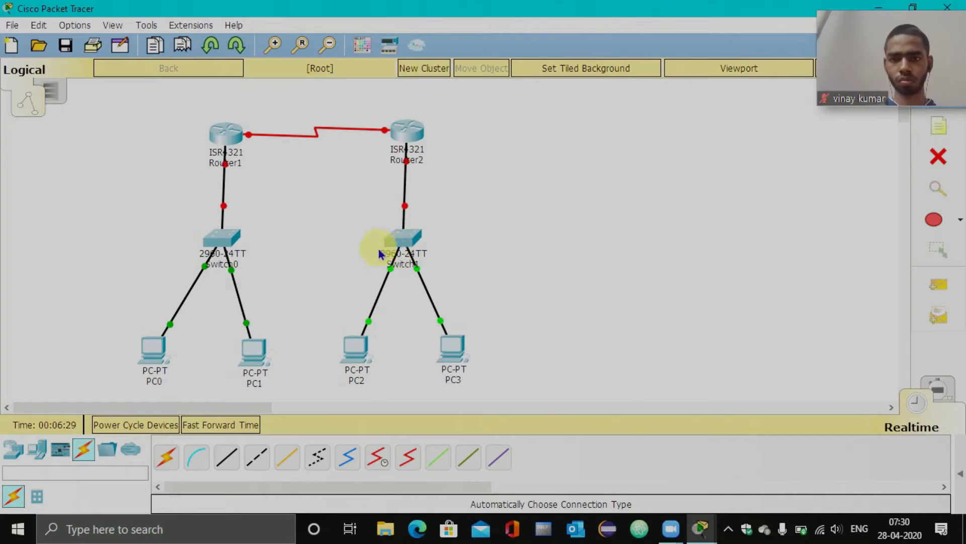
{"action": "mouse_move", "coordinate": [396, 248]}
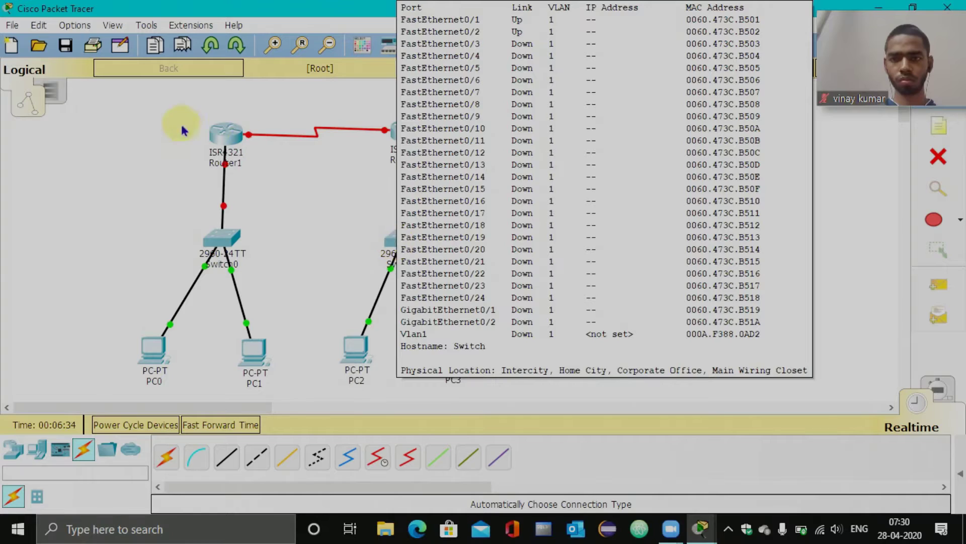
{"action": "mouse_move", "coordinate": [222, 136]}
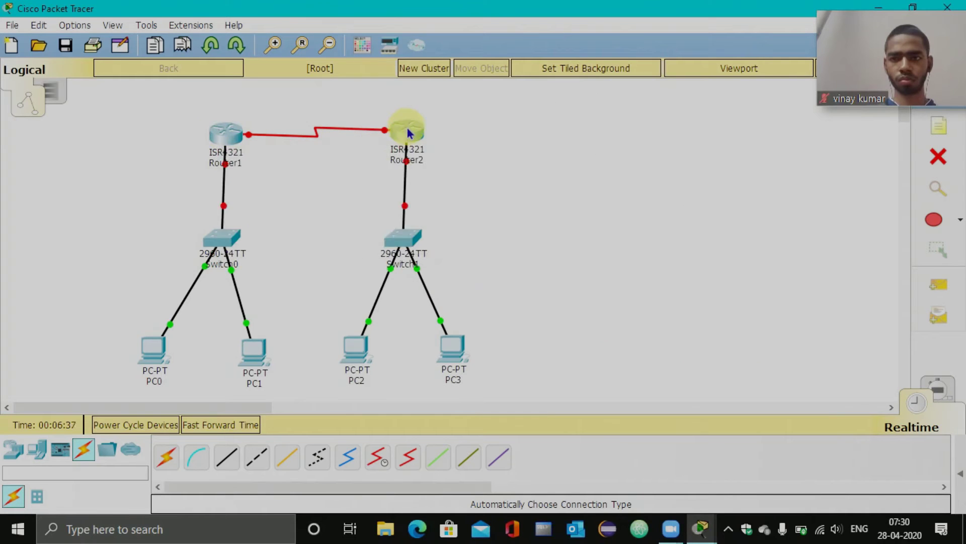
{"action": "mouse_move", "coordinate": [409, 134]}
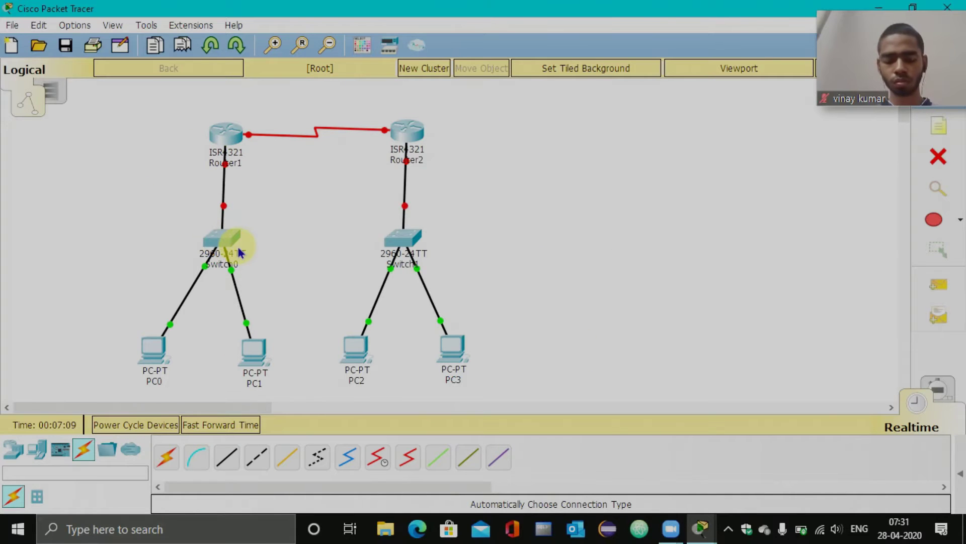
{"action": "mouse_move", "coordinate": [238, 251]}
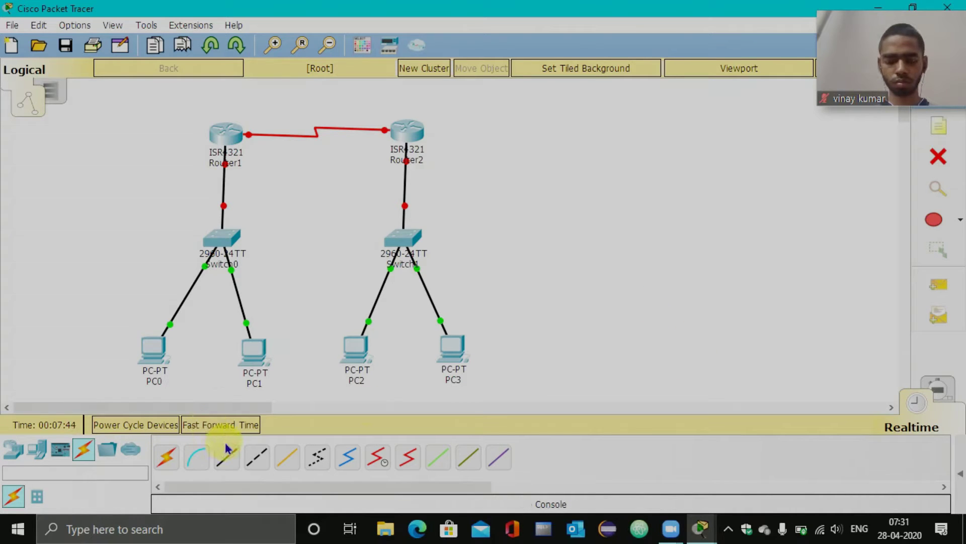
{"action": "left_click", "coordinate": [166, 457]}
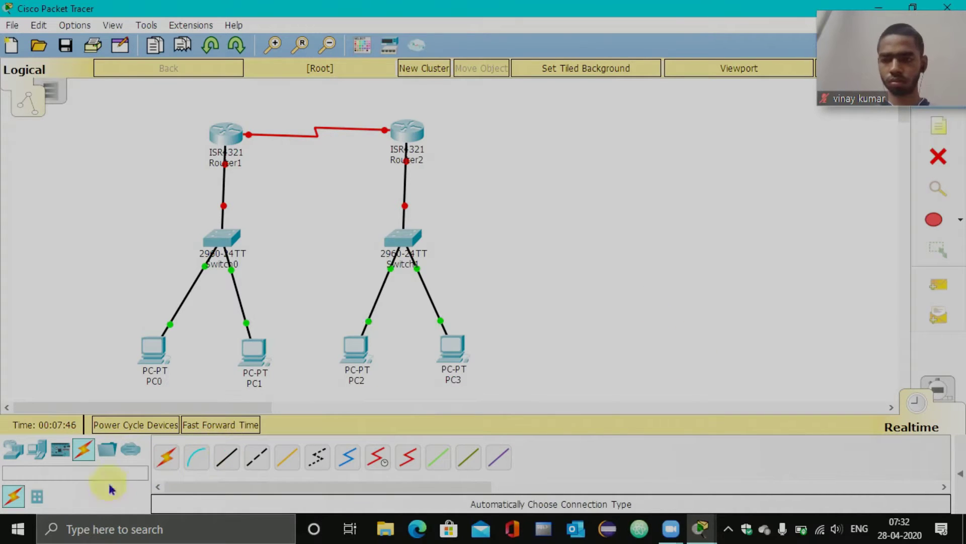
Set PC0's static IP address to 192.168.1.2 with the default subnet mask 255.255.255.0.
{"action": "left_click", "coordinate": [152, 350]}
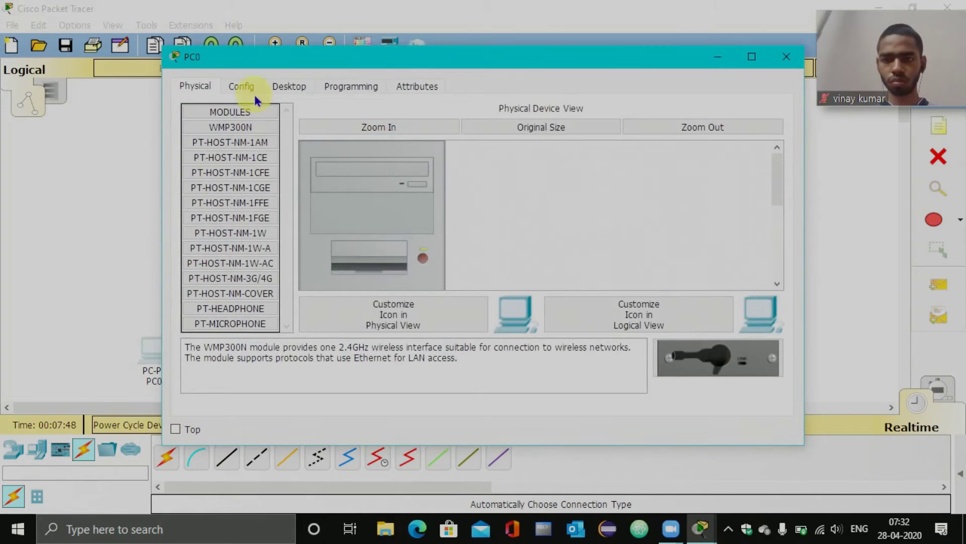
{"action": "left_click", "coordinate": [300, 87]}
{"action": "left_click", "coordinate": [239, 149]}
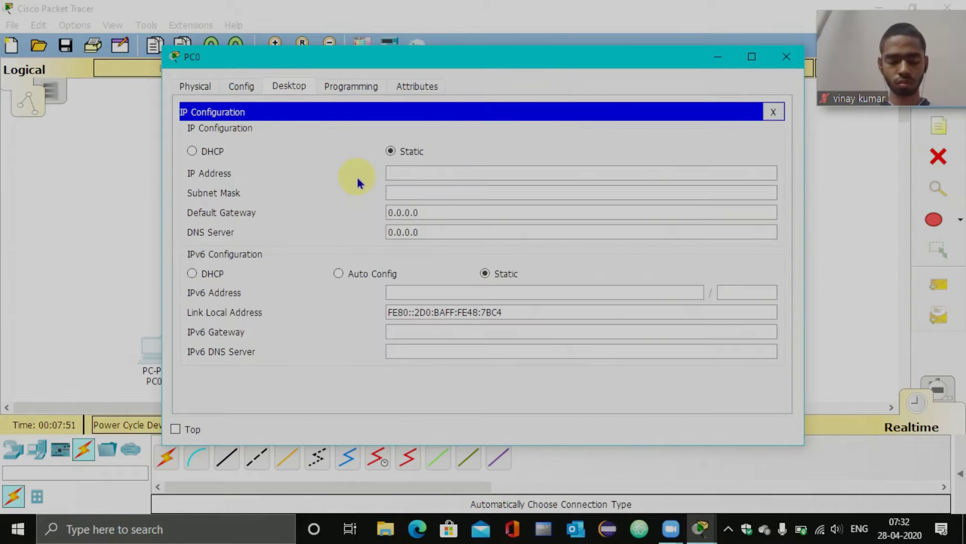
{"action": "left_click", "coordinate": [406, 174]}
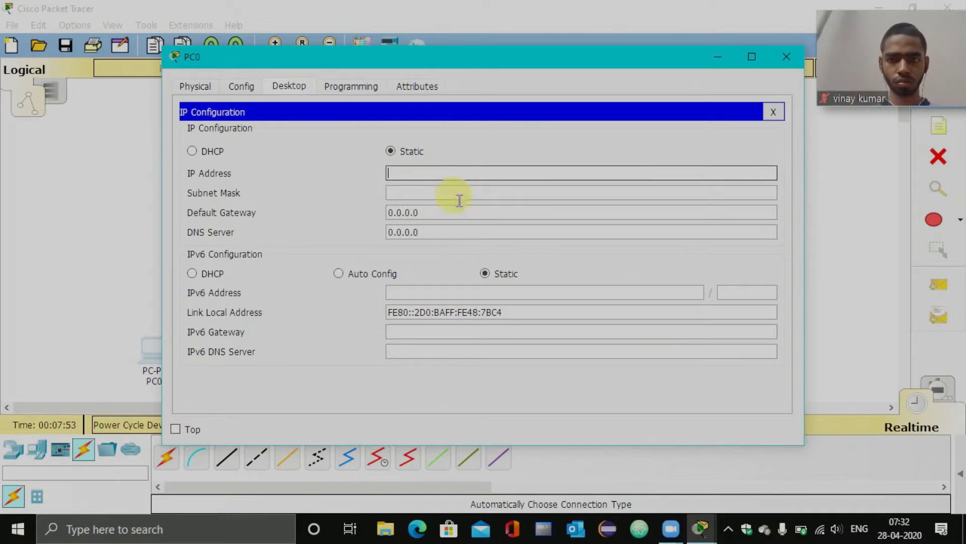
{"action": "type", "text": "1"}
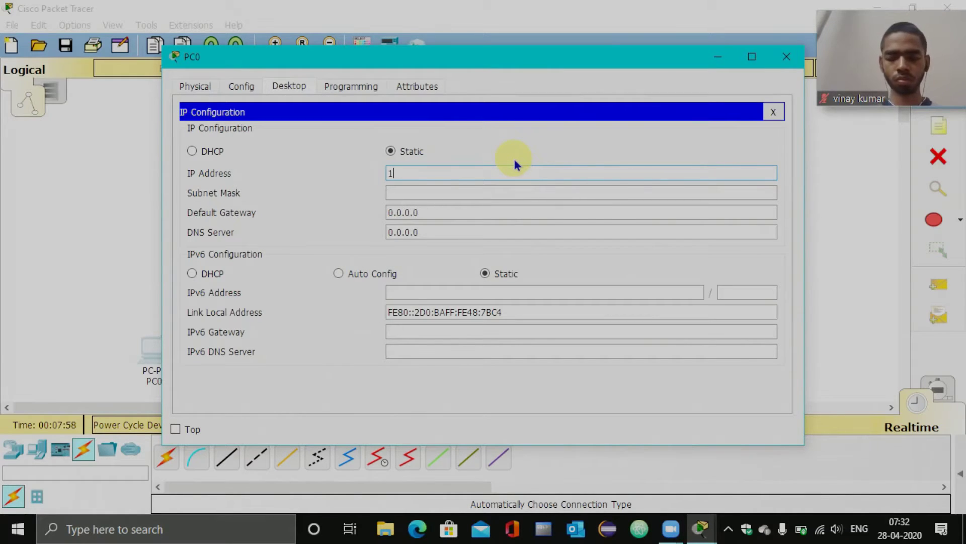
{"action": "type", "text": "92.168"}
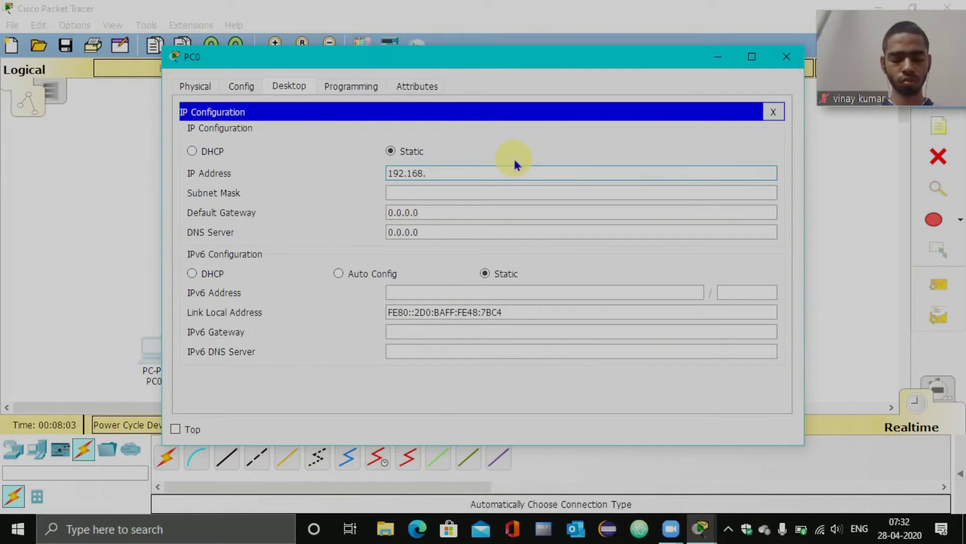
{"action": "type", "text": ".1.2"}
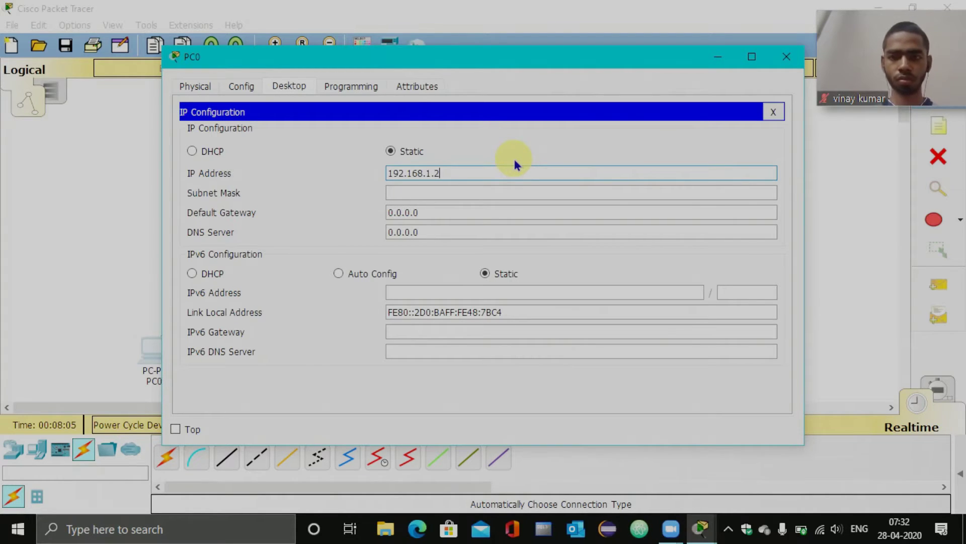
{"action": "left_click", "coordinate": [512, 193]}
Set PC0's default gateway to 192.168.1.1 and close its configuration window.
{"action": "left_click", "coordinate": [513, 214]}
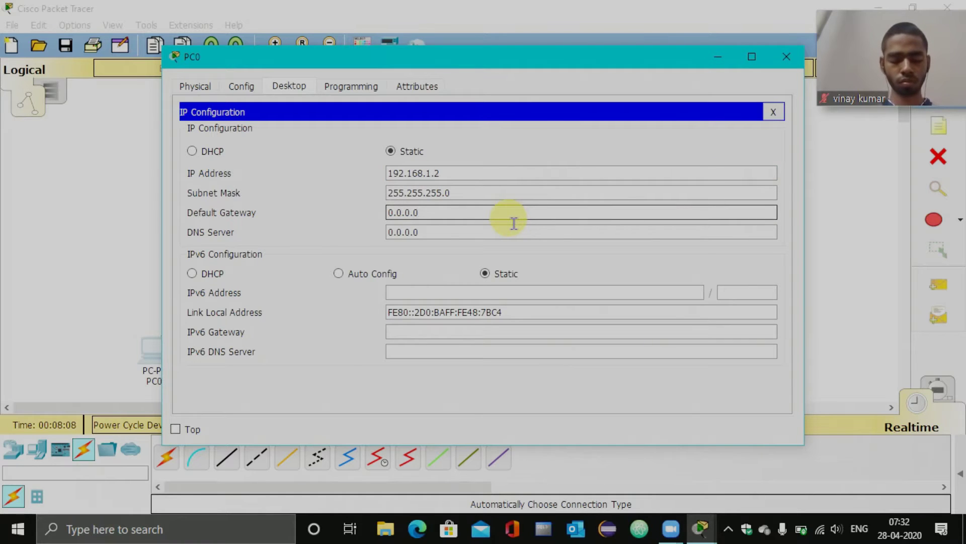
{"action": "key", "text": "BackSpace"}
{"action": "key", "text": "BackSpace"}
{"action": "key", "text": "BackSpace"}
{"action": "key", "text": "BackSpace"}
{"action": "key", "text": "BackSpace"}
{"action": "key", "text": "BackSpace"}
{"action": "key", "text": "BackSpace"}
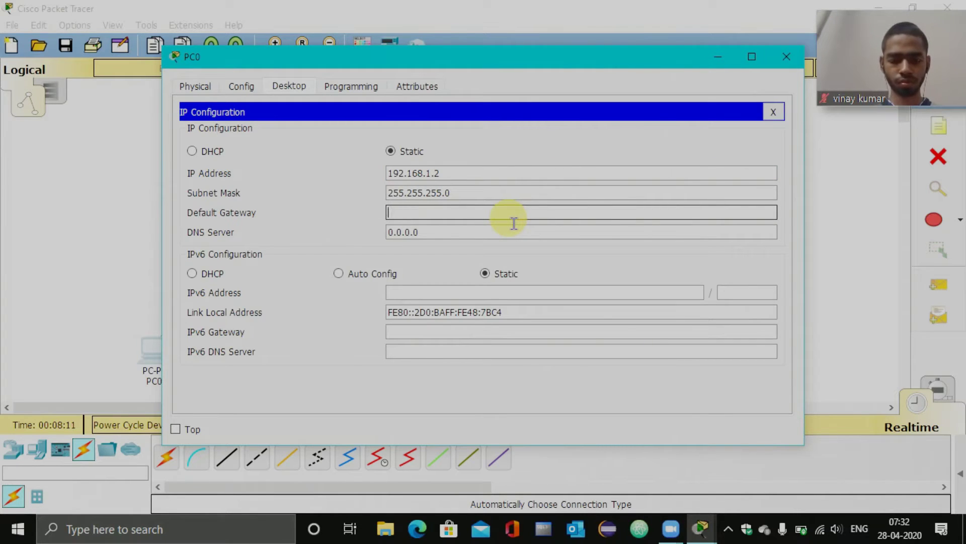
{"action": "type", "text": "19"}
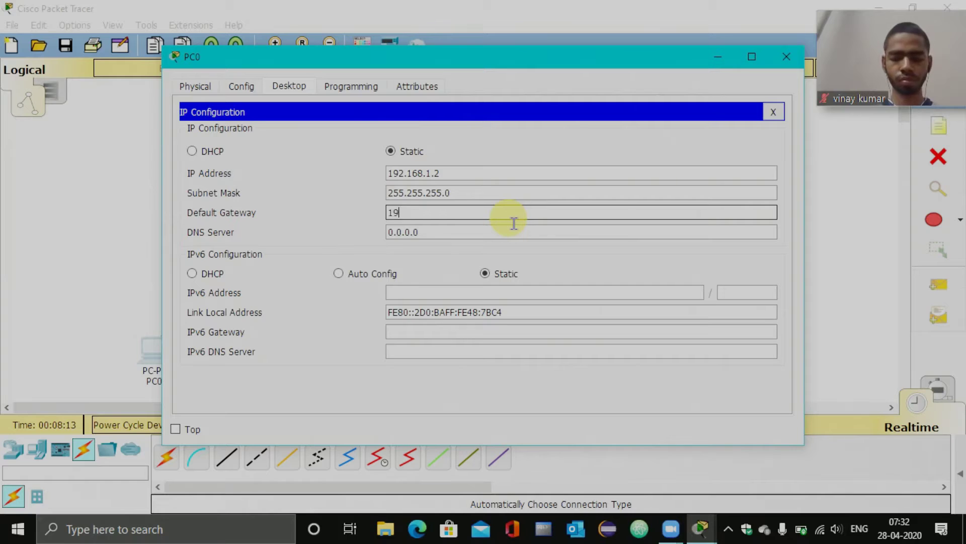
{"action": "type", "text": "2.1"}
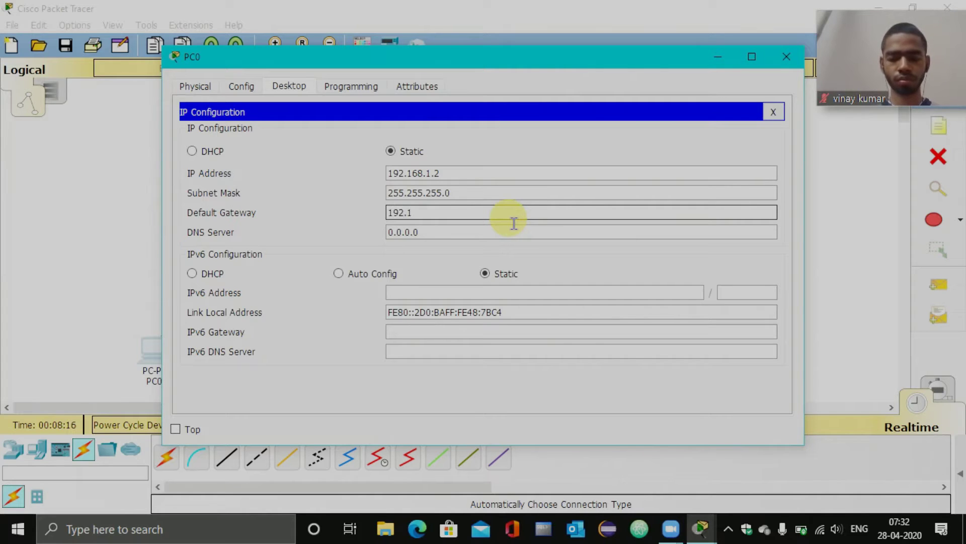
{"action": "type", "text": "68.1.1"}
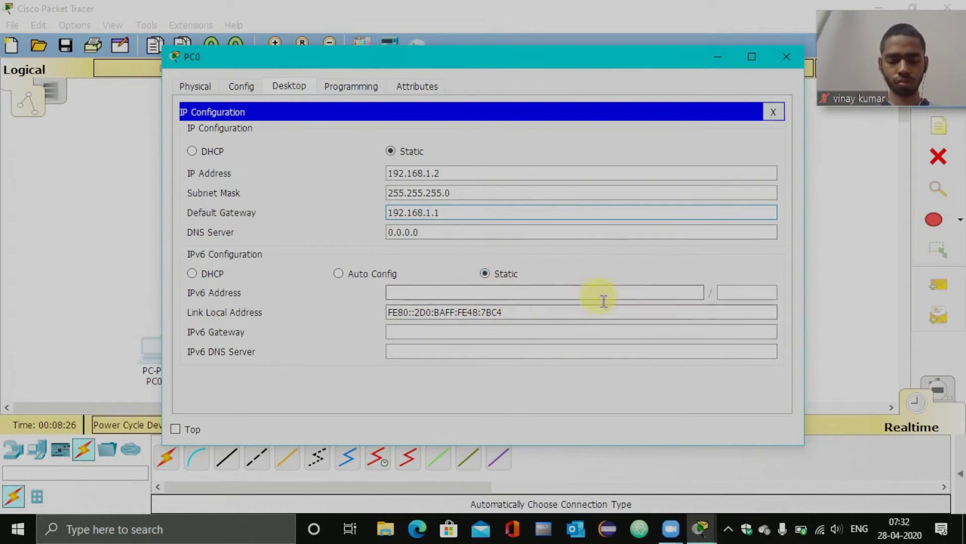
{"action": "left_click", "coordinate": [787, 57]}
Set PC1's static IP address to 192.168.1.3 with the default subnet mask 255.255.255.0.
{"action": "left_click", "coordinate": [254, 350]}
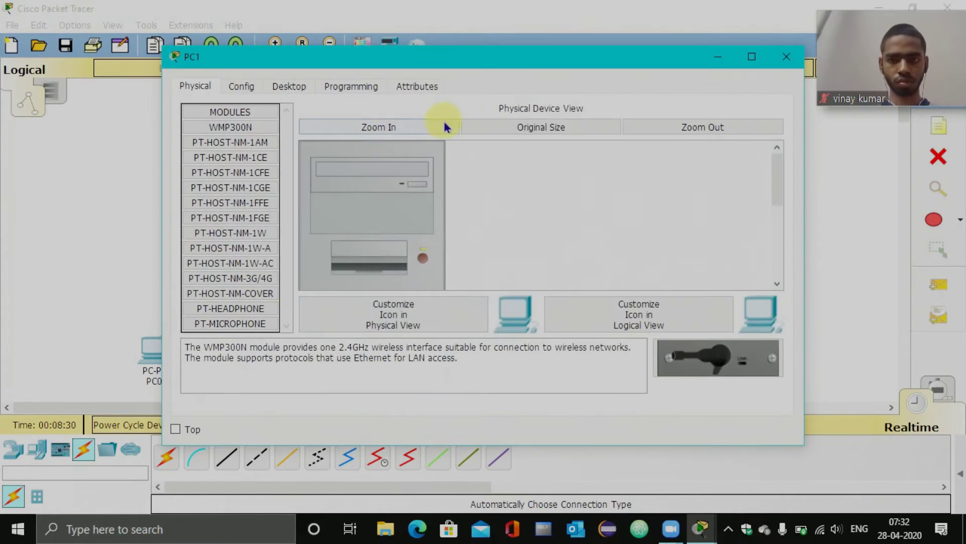
{"action": "left_click", "coordinate": [289, 86]}
{"action": "left_click", "coordinate": [237, 146]}
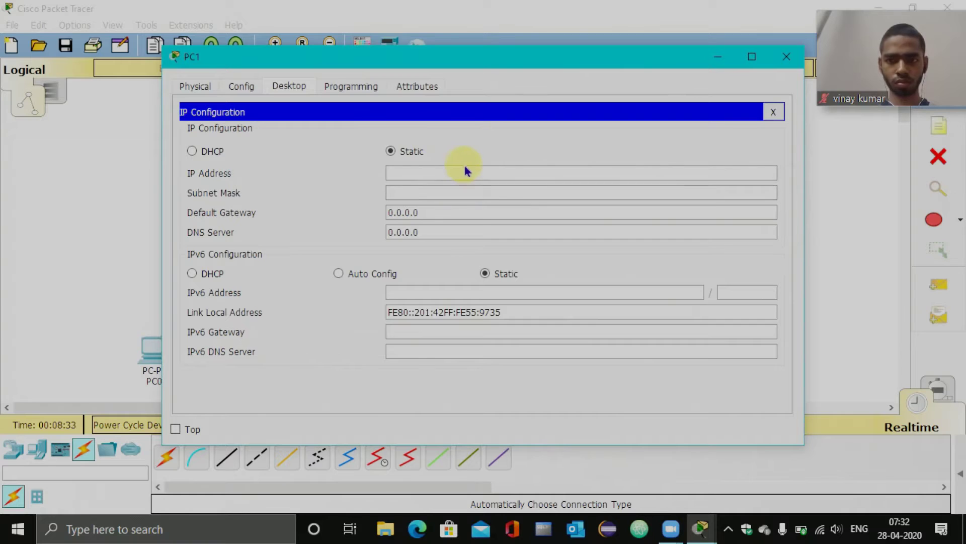
{"action": "left_click", "coordinate": [477, 176]}
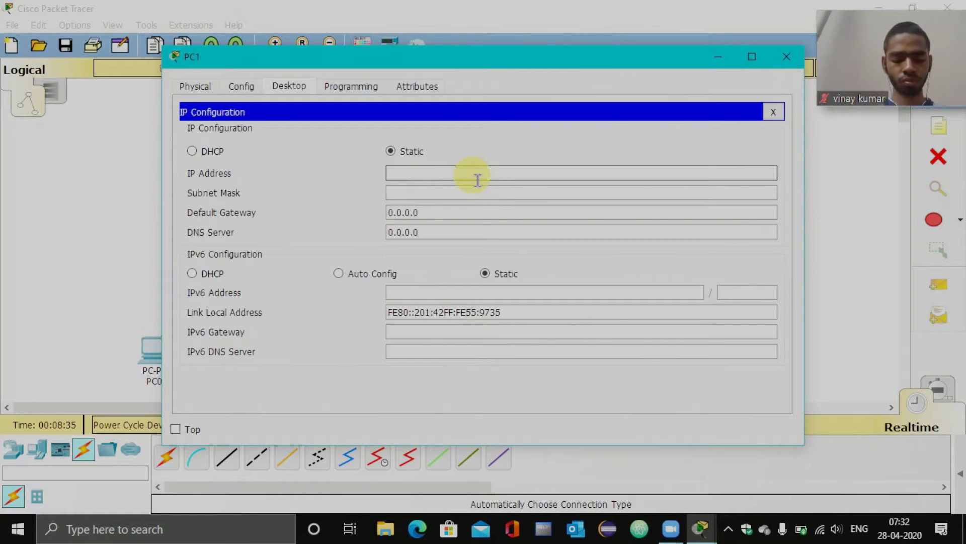
{"action": "type", "text": "19"}
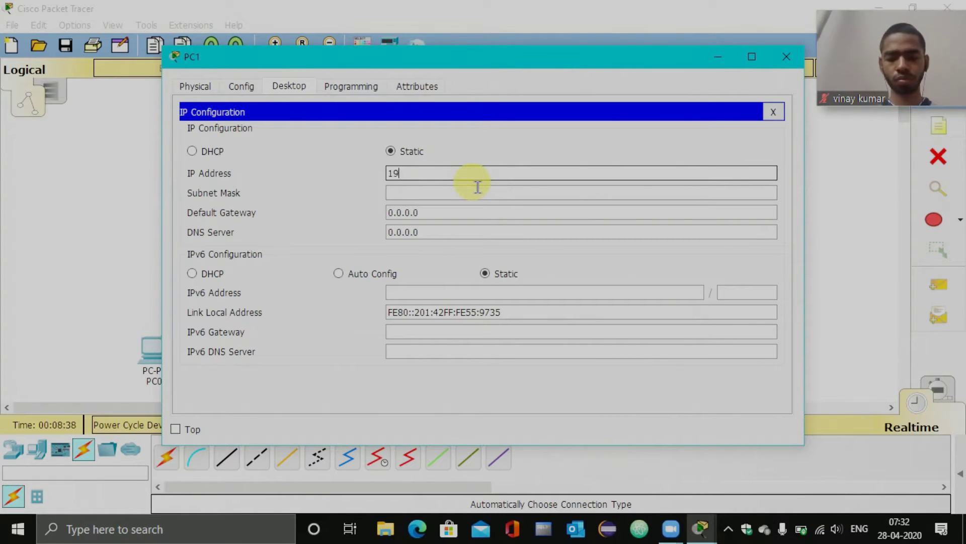
{"action": "type", "text": "2.1"}
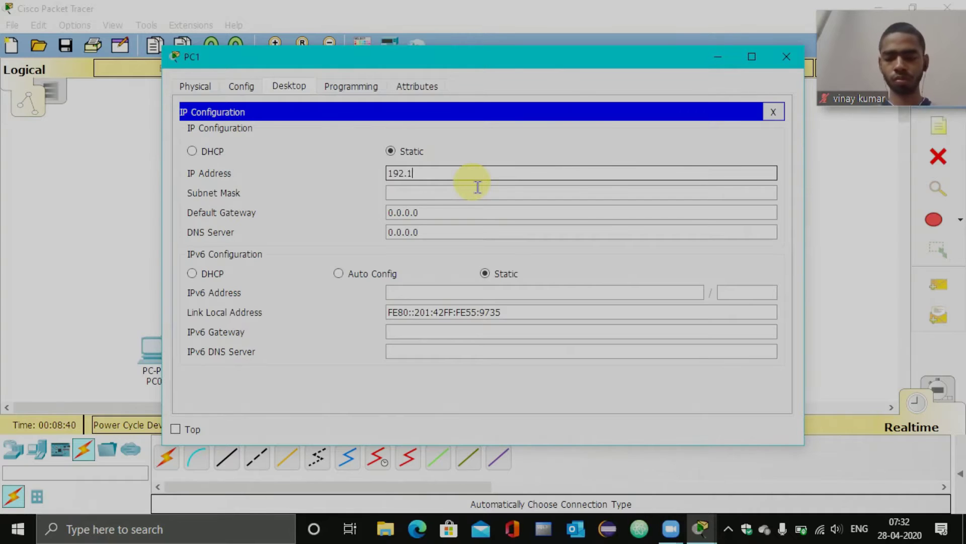
{"action": "type", "text": "68"}
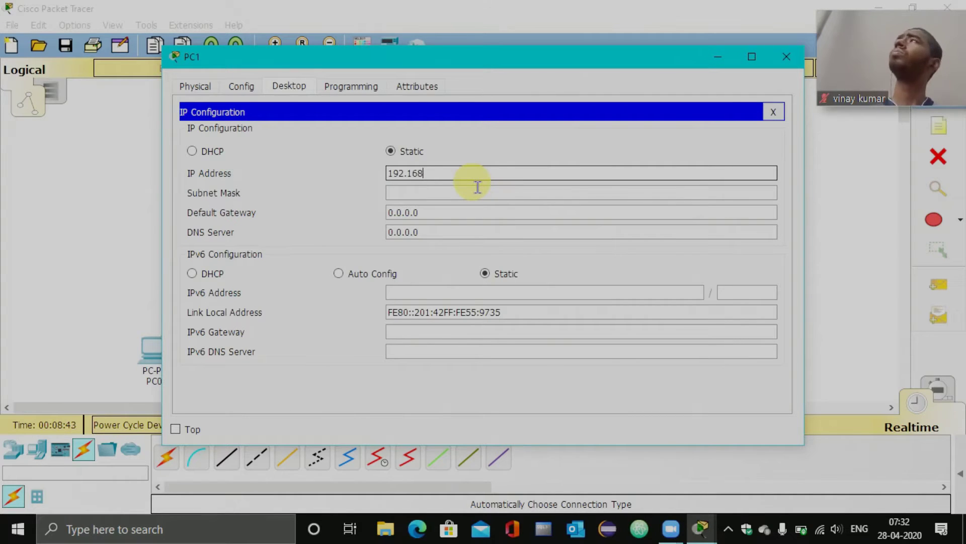
{"action": "type", "text": ".1."}
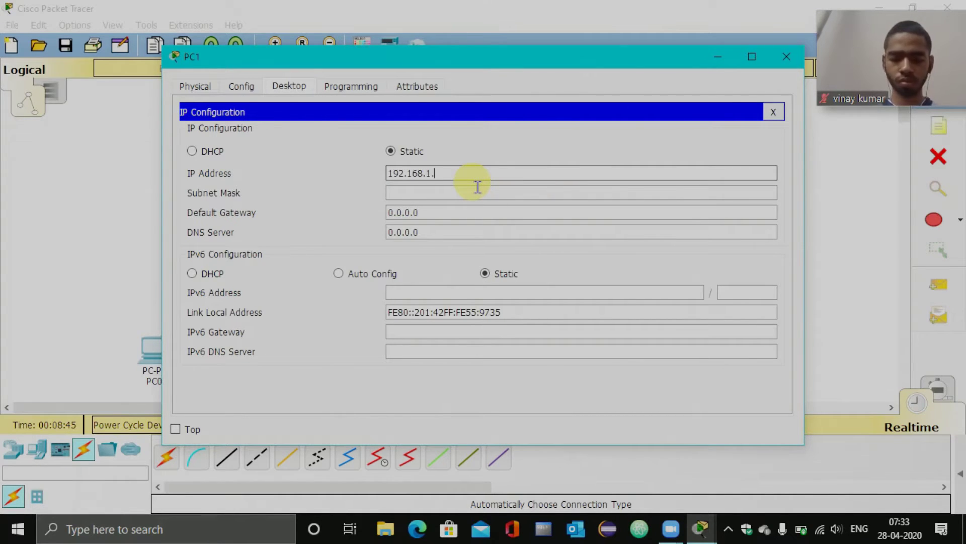
{"action": "type", "text": "3"}
{"action": "left_click", "coordinate": [475, 187]}
Set PC1's default gateway to 192.168.1.1 and close its configuration window.
{"action": "left_click", "coordinate": [474, 221]}
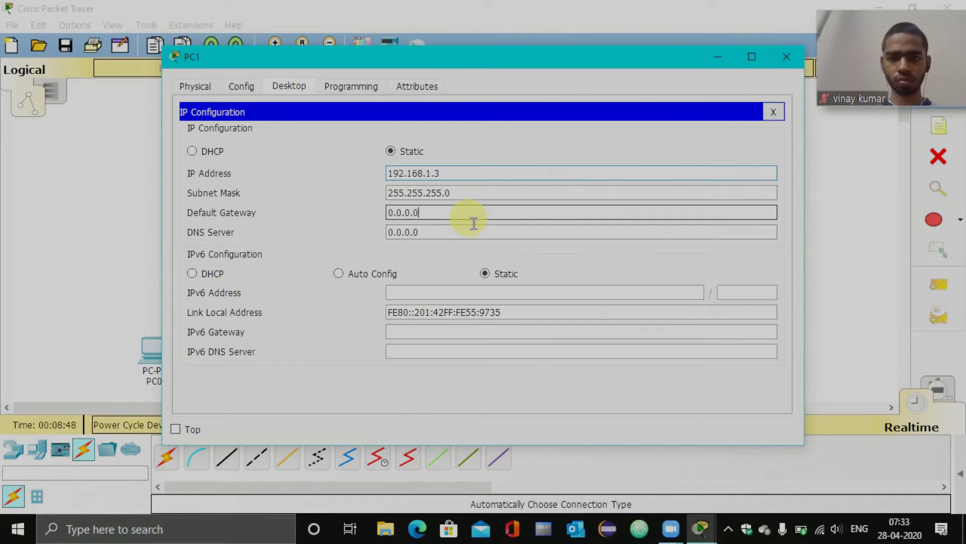
{"action": "key", "text": "BackSpace"}
{"action": "key", "text": "BackSpace"}
{"action": "key", "text": "BackSpace"}
{"action": "key", "text": "BackSpace"}
{"action": "key", "text": "BackSpace"}
{"action": "key", "text": "BackSpace"}
{"action": "key", "text": "BackSpace"}
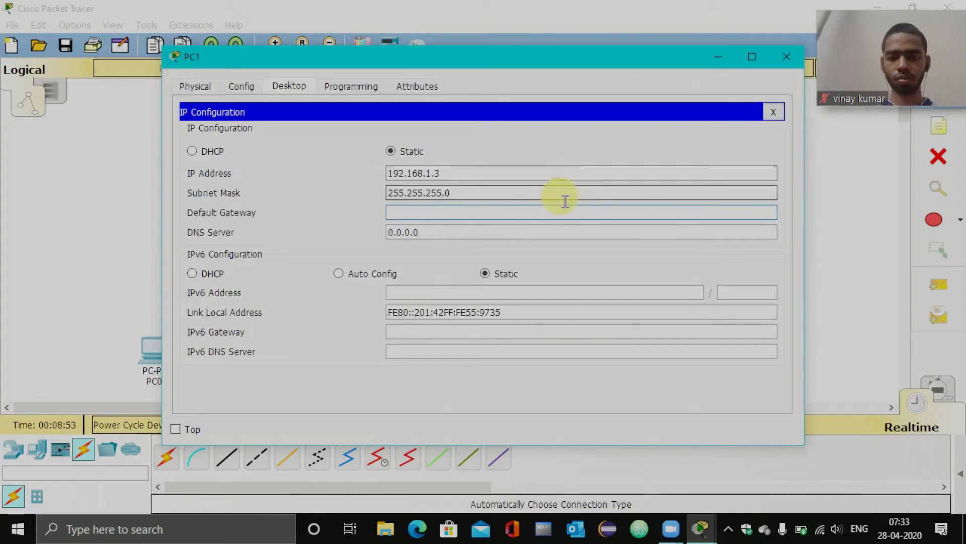
{"action": "type", "text": "192"}
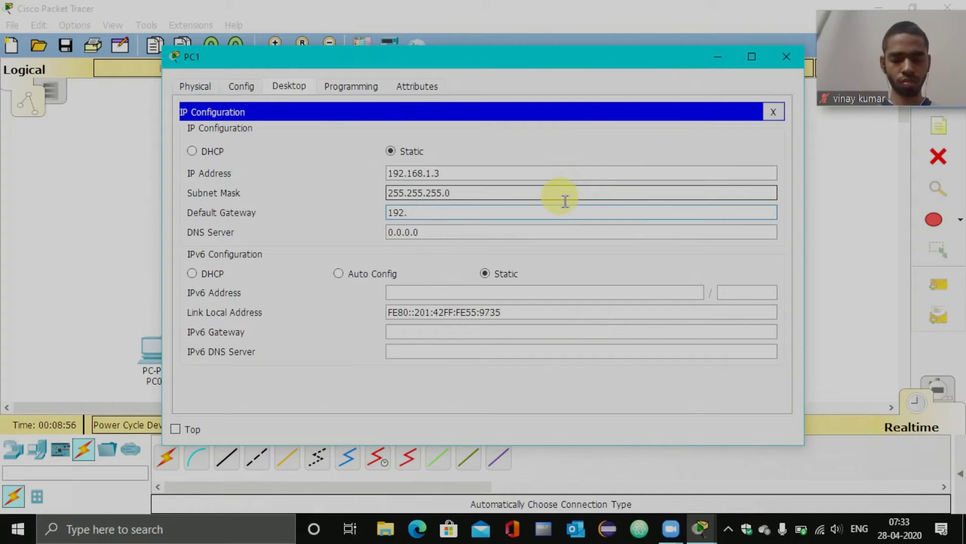
{"action": "type", "text": ".168"}
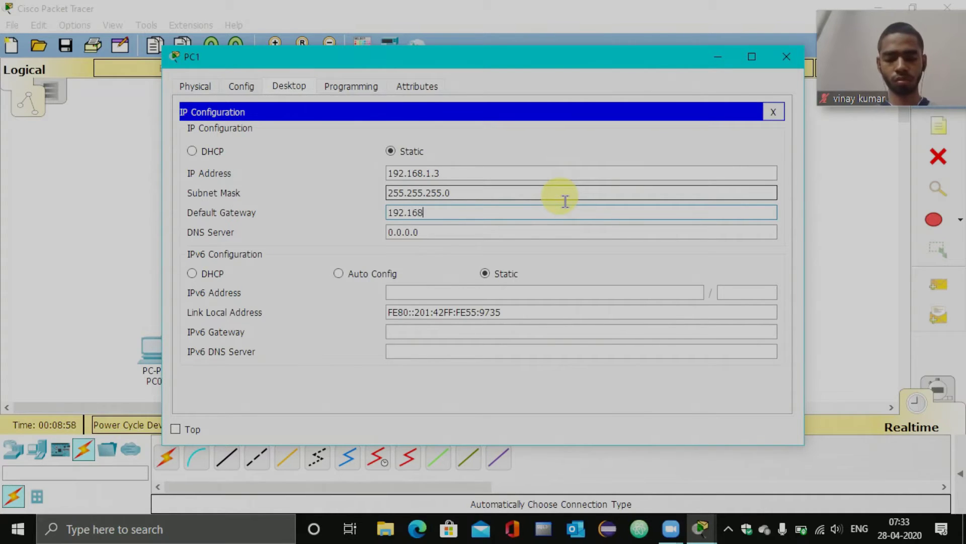
{"action": "type", "text": ".1.1"}
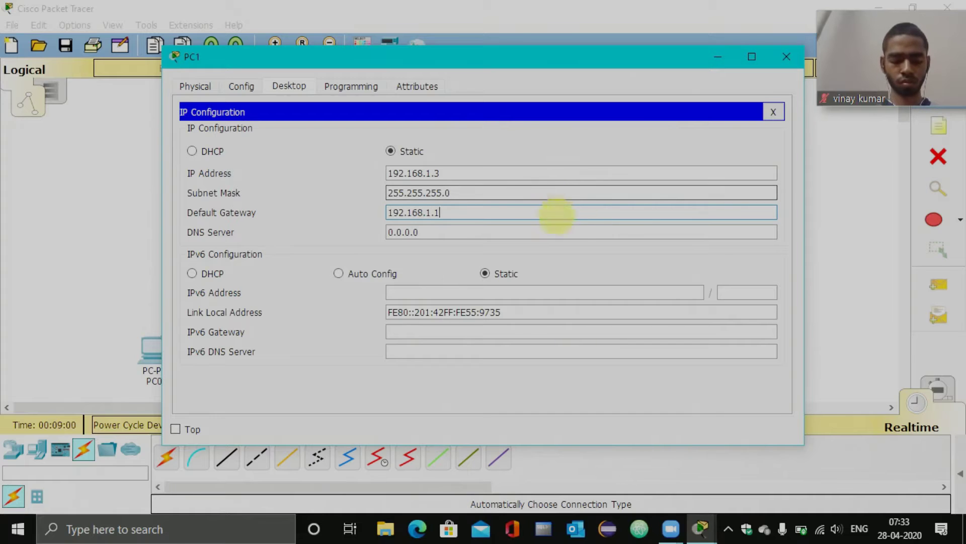
{"action": "left_click", "coordinate": [786, 56]}
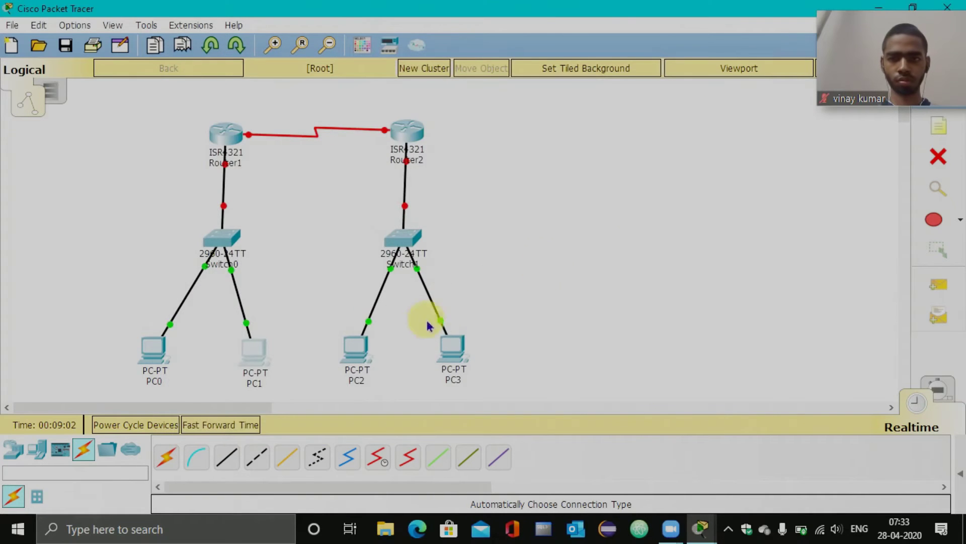
Set PC2's static IP address to 192.168.2.2 with the default subnet mask 255.255.255.0.
{"action": "left_click", "coordinate": [356, 363]}
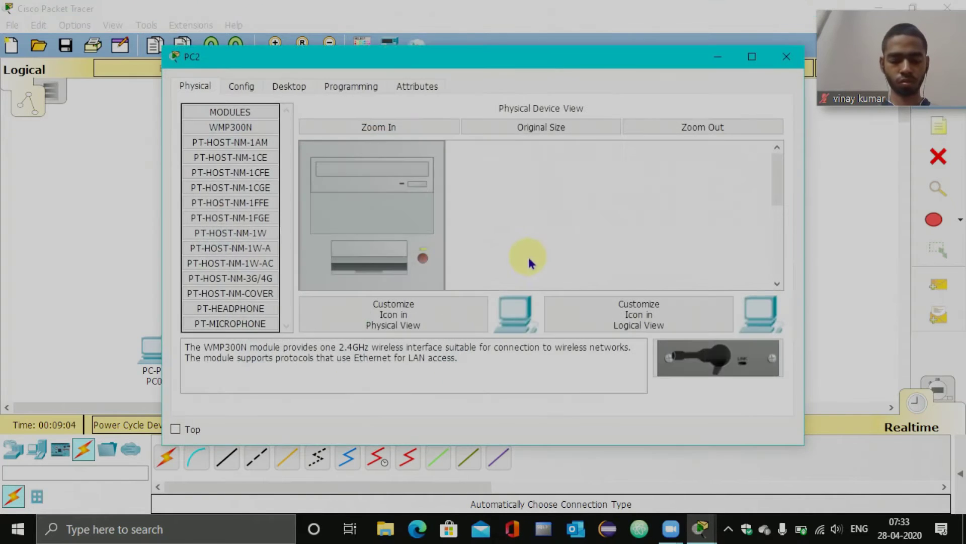
{"action": "left_click", "coordinate": [300, 86]}
{"action": "left_click", "coordinate": [262, 149]}
{"action": "left_click", "coordinate": [486, 174]}
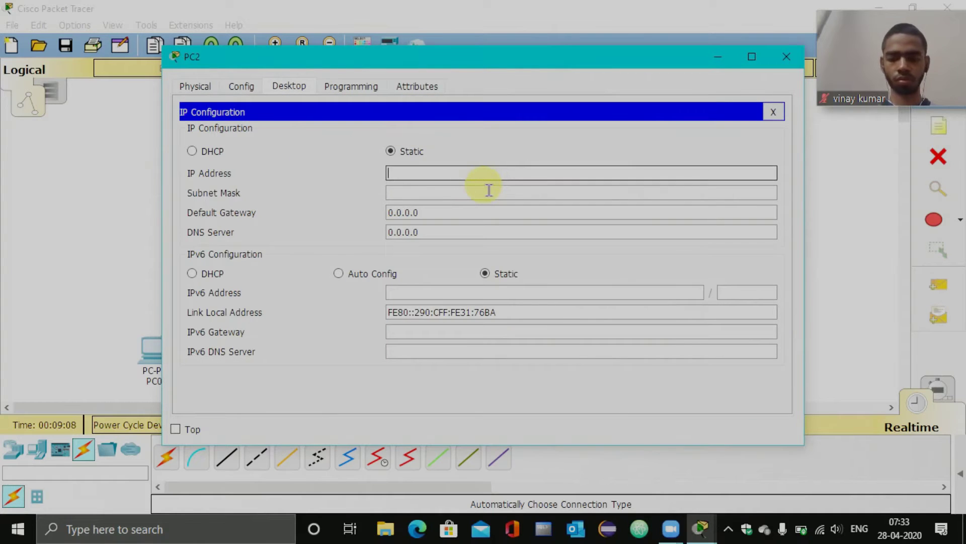
{"action": "type", "text": "192.16"}
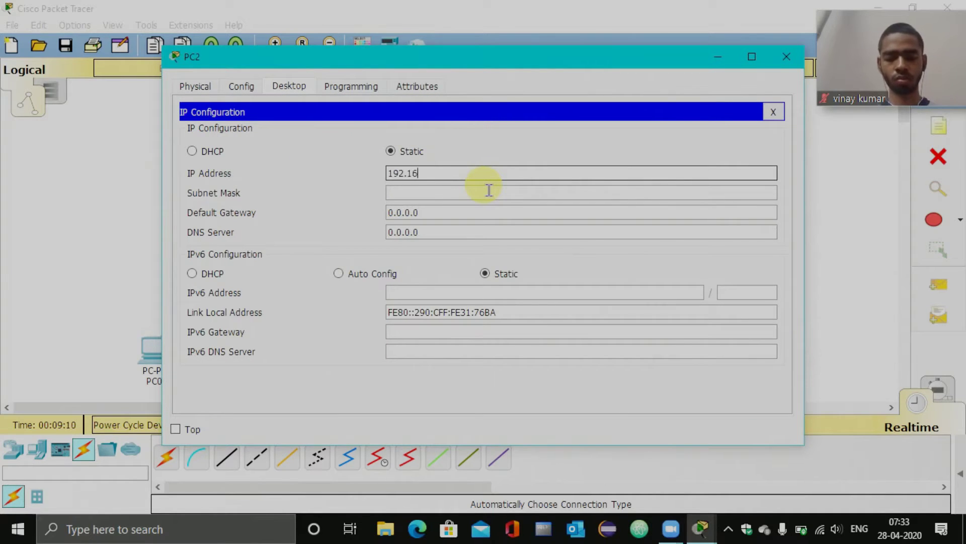
{"action": "type", "text": "8.1"}
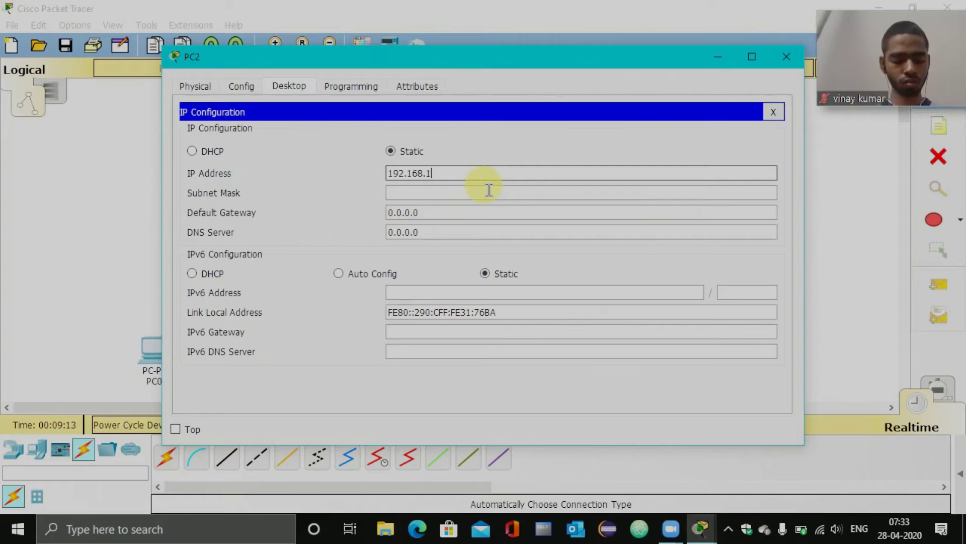
{"action": "key", "text": "BackSpace"}
{"action": "type", "text": "2.2"}
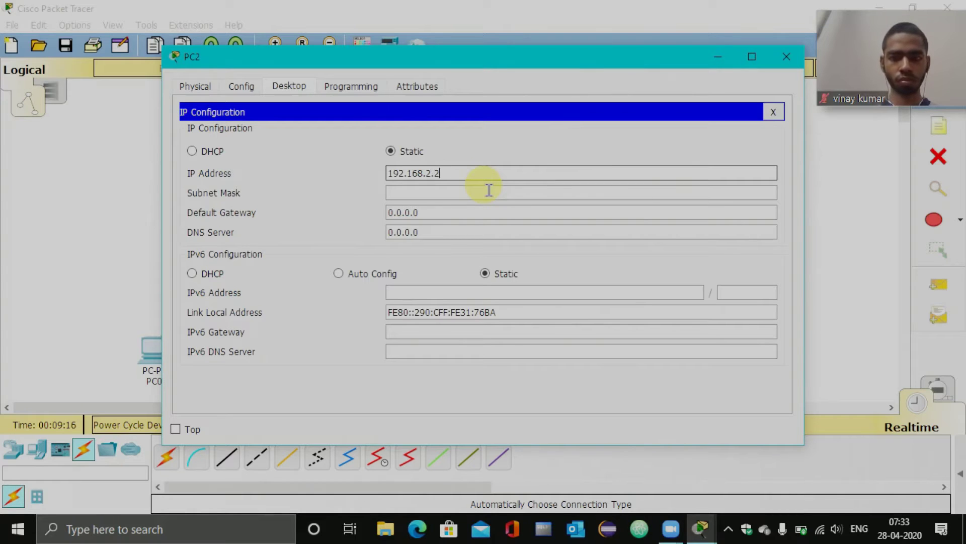
{"action": "left_click", "coordinate": [481, 195]}
Set PC2's default gateway to 192.168.2.1 and close its configuration window.
{"action": "left_click", "coordinate": [488, 218]}
{"action": "key", "text": "BackSpace"}
{"action": "key", "text": "BackSpace"}
{"action": "key", "text": "BackSpace"}
{"action": "key", "text": "BackSpace"}
{"action": "key", "text": "BackSpace"}
{"action": "key", "text": "BackSpace"}
{"action": "key", "text": "BackSpace"}
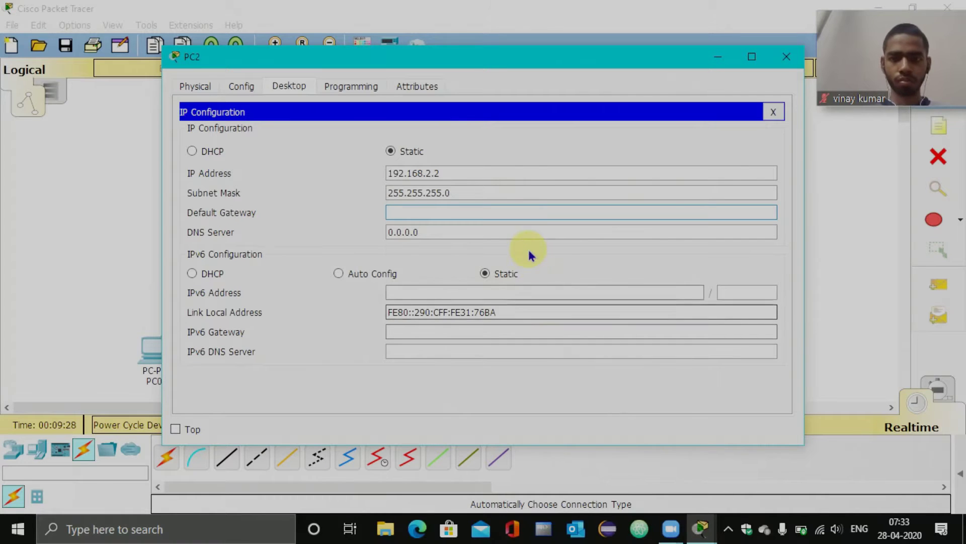
{"action": "type", "text": "19"}
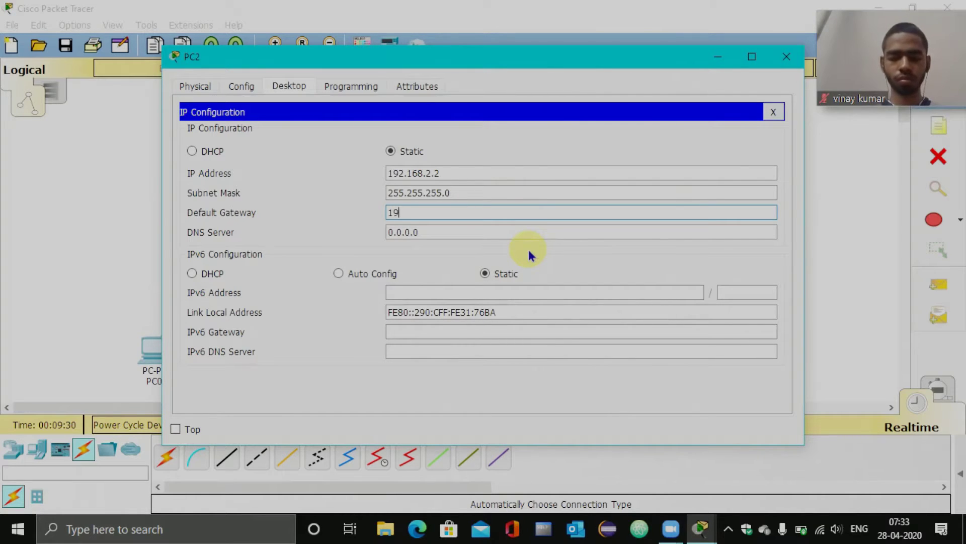
{"action": "type", "text": "2.168.2.1"}
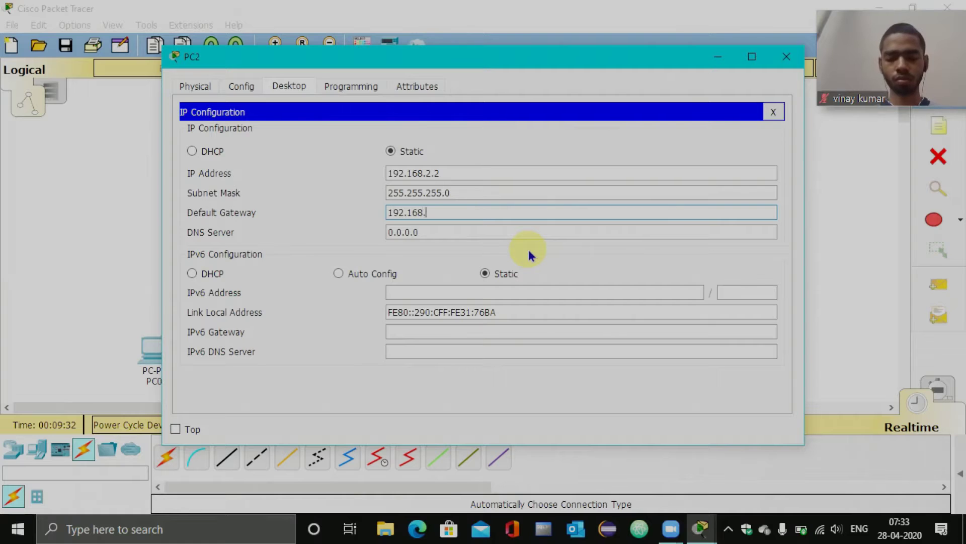
{"action": "left_click", "coordinate": [785, 57]}
Set PC3's static IP address to 192.168.2.3 with the default subnet mask 255.255.255.0.
{"action": "left_click", "coordinate": [449, 352]}
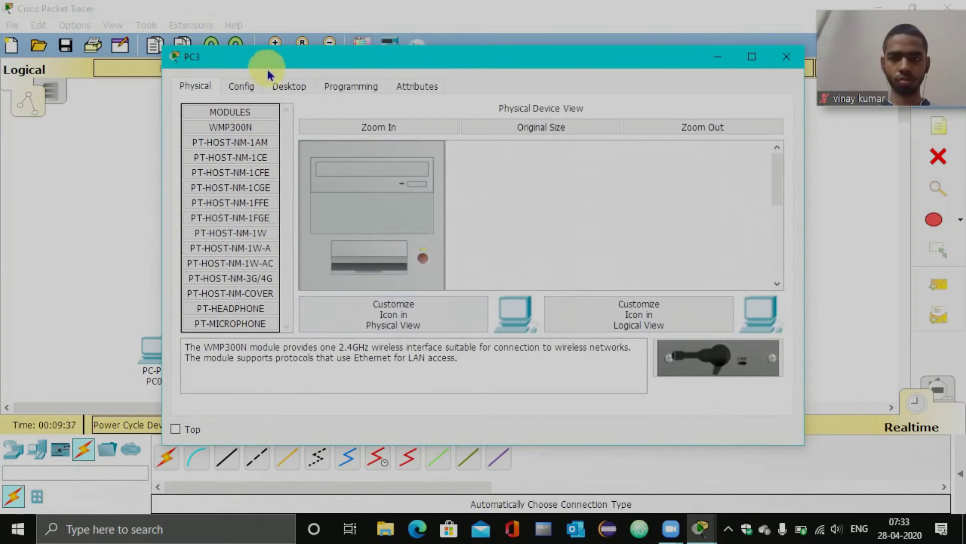
{"action": "left_click", "coordinate": [248, 84]}
{"action": "left_click", "coordinate": [282, 85]}
{"action": "left_click", "coordinate": [232, 157]}
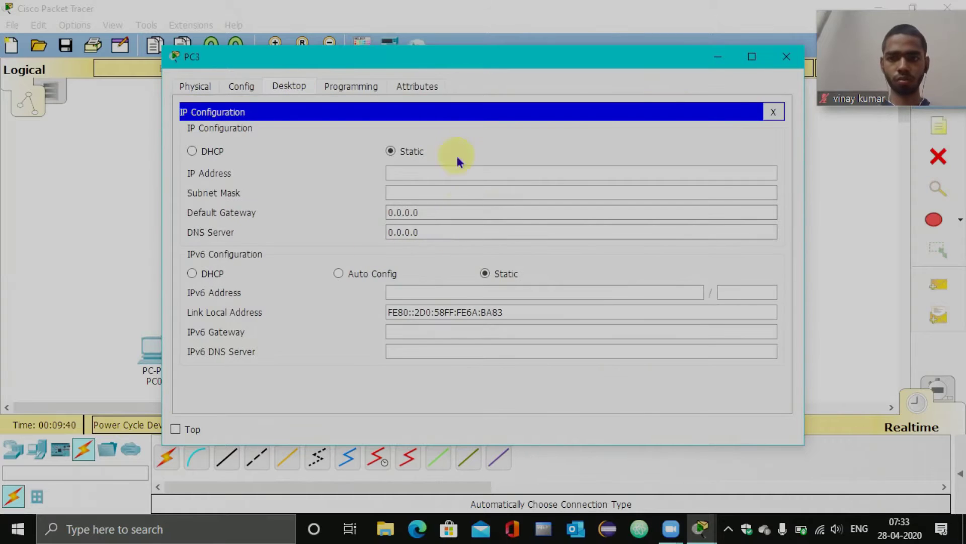
{"action": "type", "text": "1"}
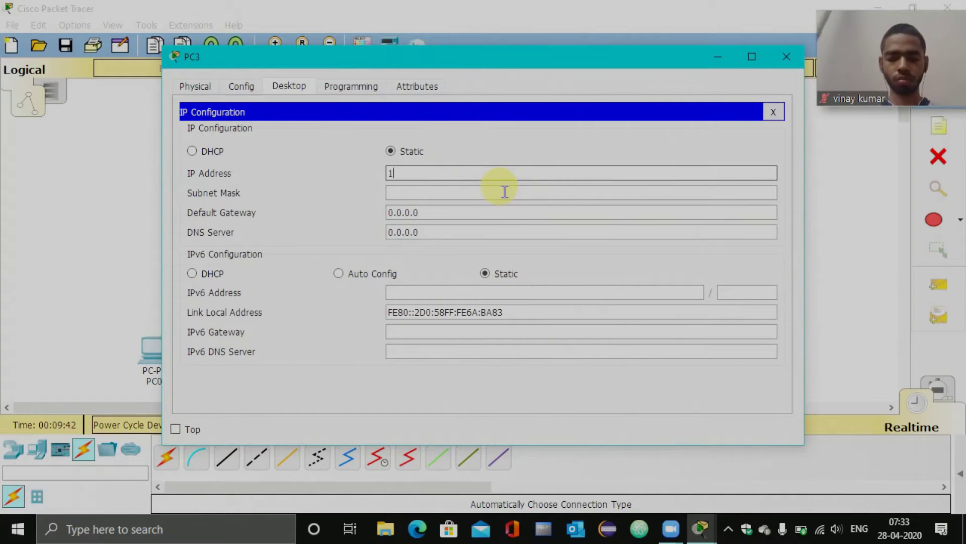
{"action": "type", "text": "92.168"}
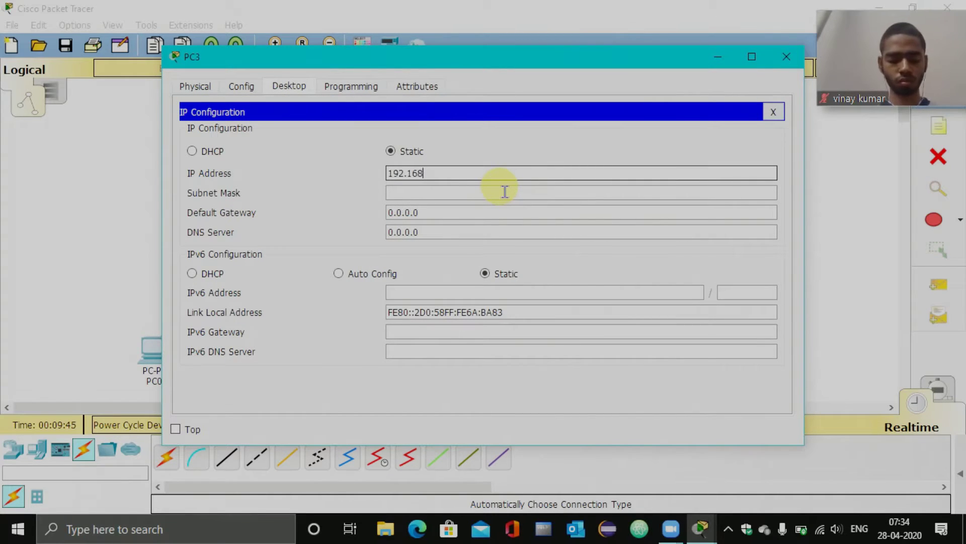
{"action": "type", "text": ".2.3"}
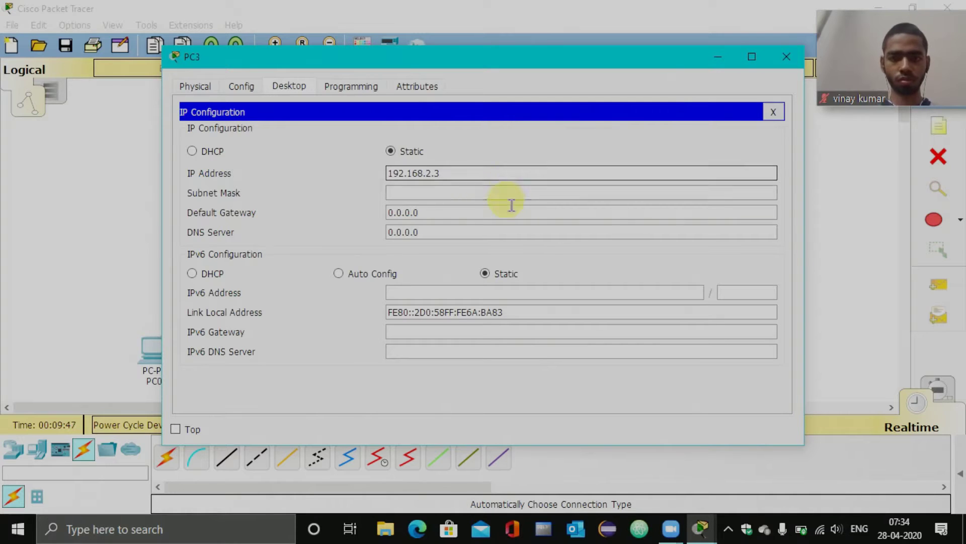
{"action": "key", "text": "Tab"}
{"action": "key", "text": "Tab"}
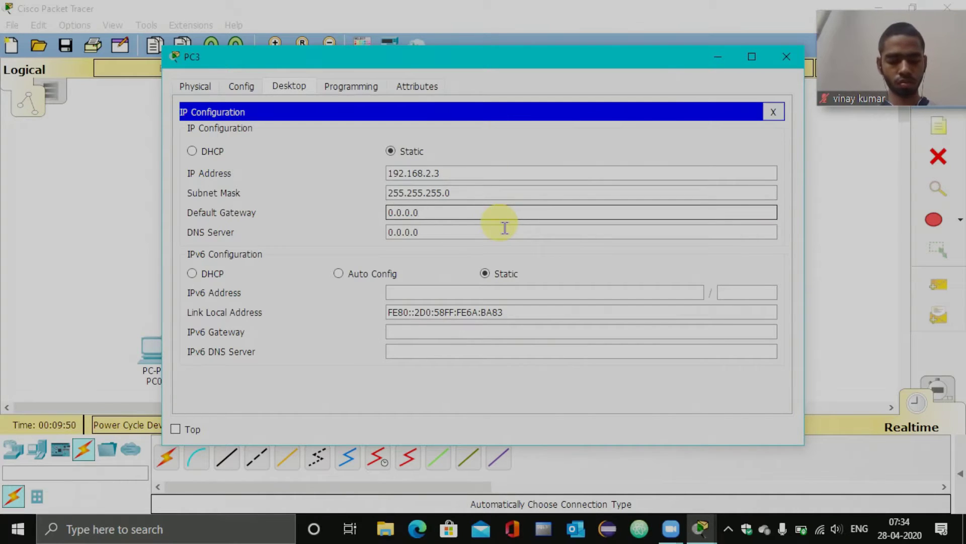
Set PC3's default gateway to 192.168.2.1 and close its configuration window.
{"action": "key", "text": "BackSpace"}
{"action": "key", "text": "BackSpace"}
{"action": "key", "text": "BackSpace"}
{"action": "key", "text": "BackSpace"}
{"action": "key", "text": "BackSpace"}
{"action": "key", "text": "BackSpace"}
{"action": "key", "text": "BackSpace"}
{"action": "type", "text": "192"}
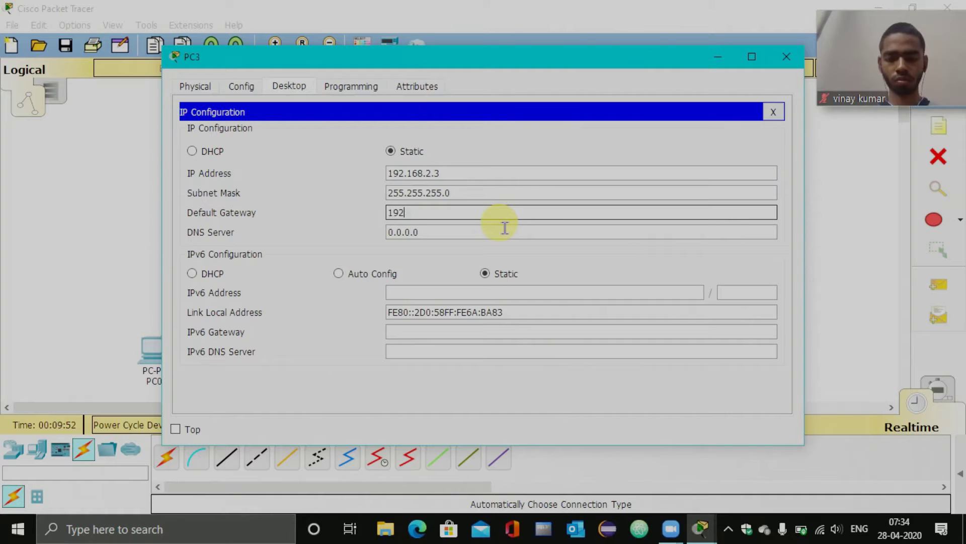
{"action": "type", "text": ".168.2.1"}
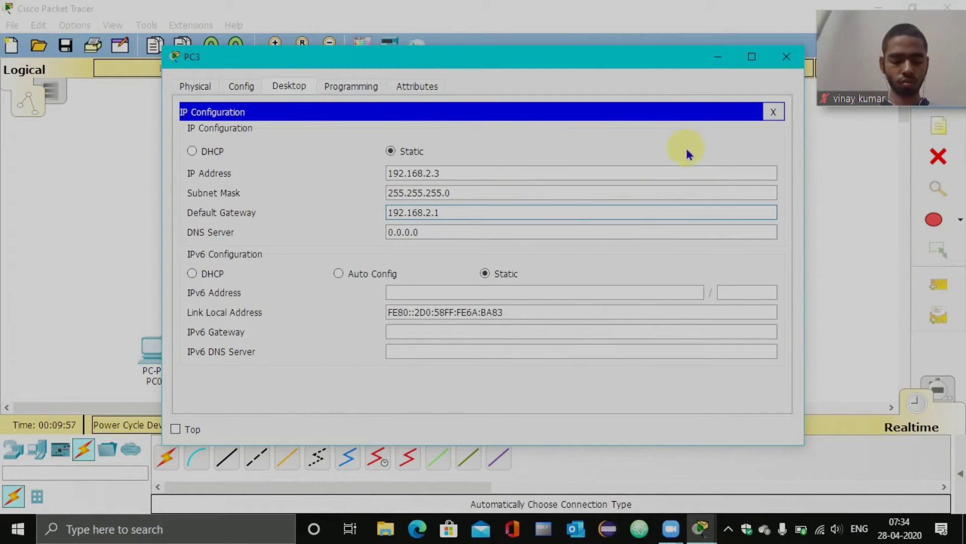
{"action": "left_click", "coordinate": [781, 68]}
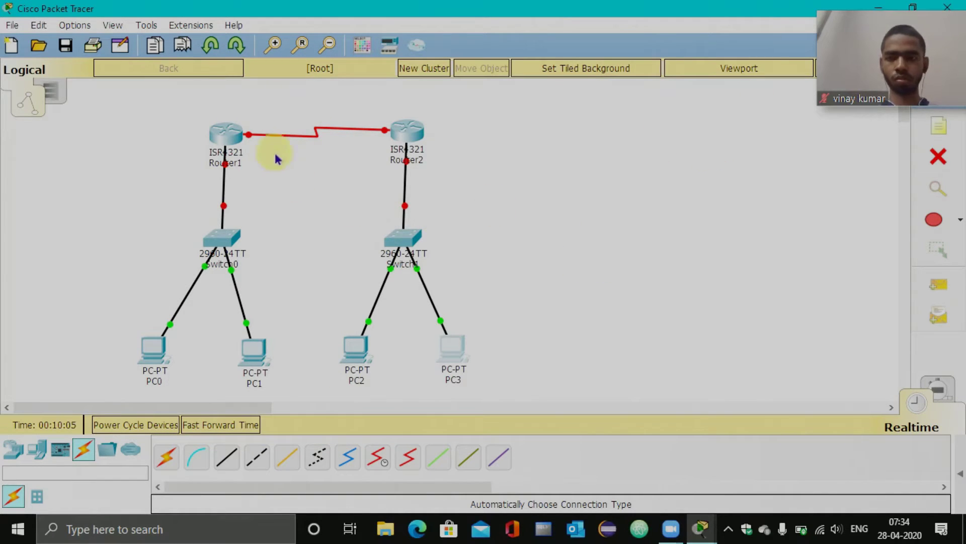
Open Router1's command line and answer no to the initial configuration dialog to reach the router prompt.
{"action": "left_click", "coordinate": [217, 149]}
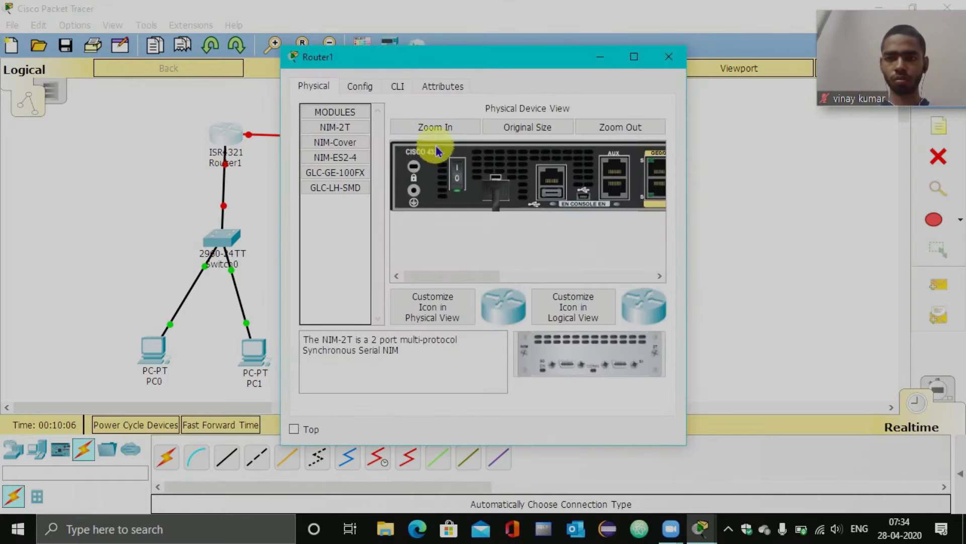
{"action": "left_click", "coordinate": [398, 86]}
{"action": "key", "text": "Return"}
{"action": "key", "text": "Return"}
{"action": "key", "text": "Return"}
{"action": "key", "text": "Return"}
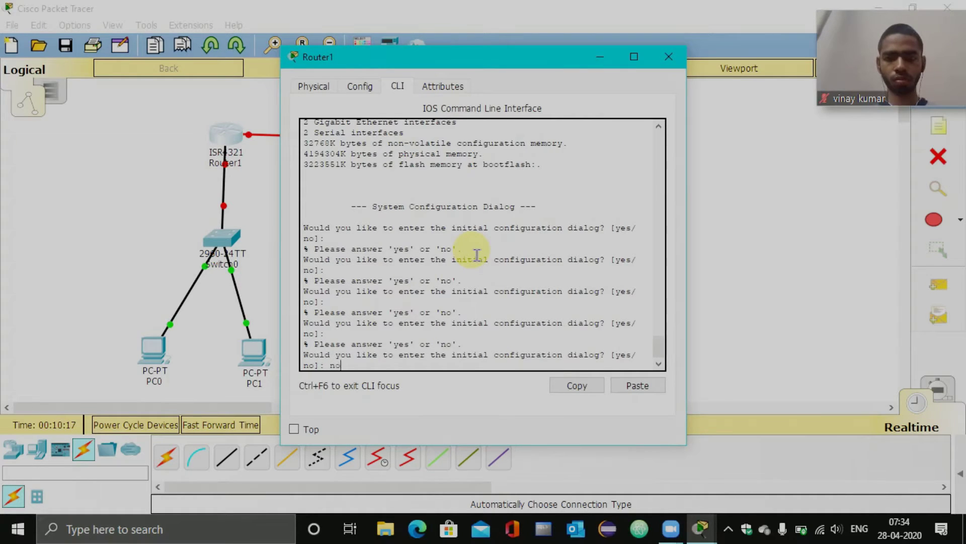
{"action": "type", "text": "no"}
{"action": "key", "text": "Return"}
{"action": "key", "text": "Return"}
{"action": "key", "text": "Return"}
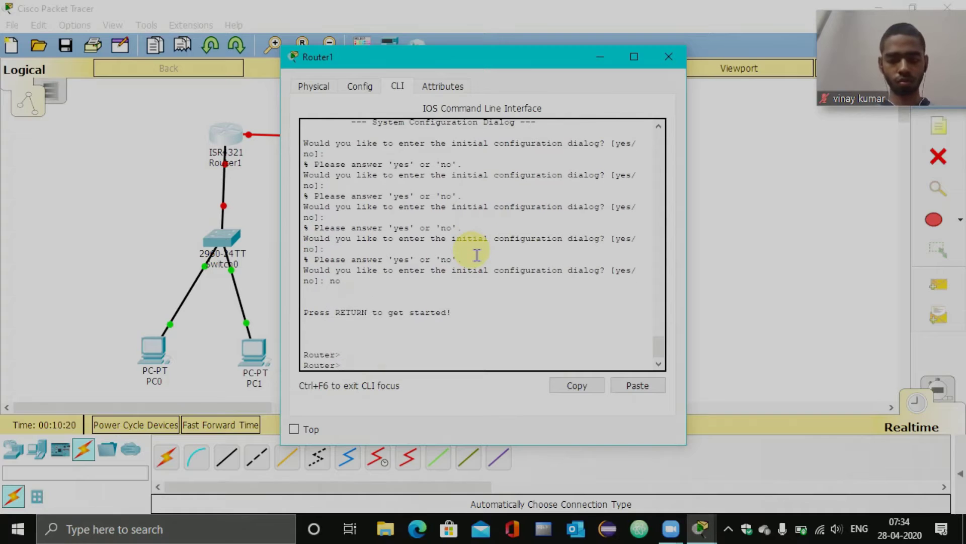
Enter privileged mode on Router1 with enable and try to enter configuration mode with the command configt.
{"action": "type", "text": "enable"}
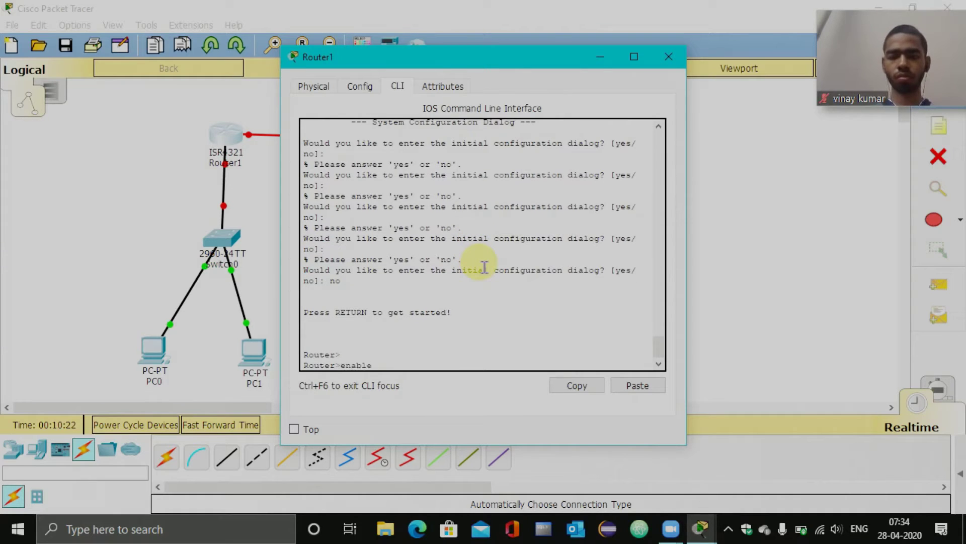
{"action": "key", "text": "Return"}
{"action": "type", "text": "configt"}
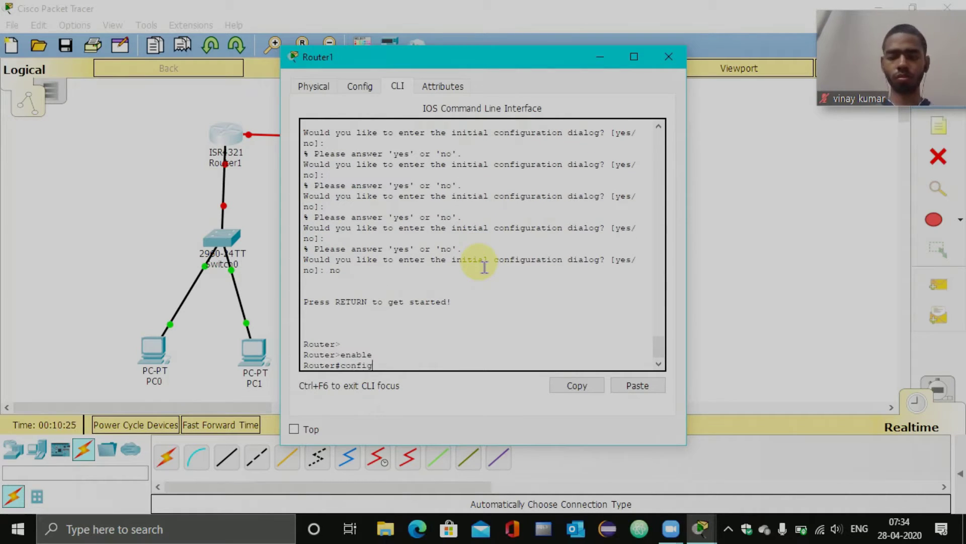
{"action": "key", "text": "Return"}
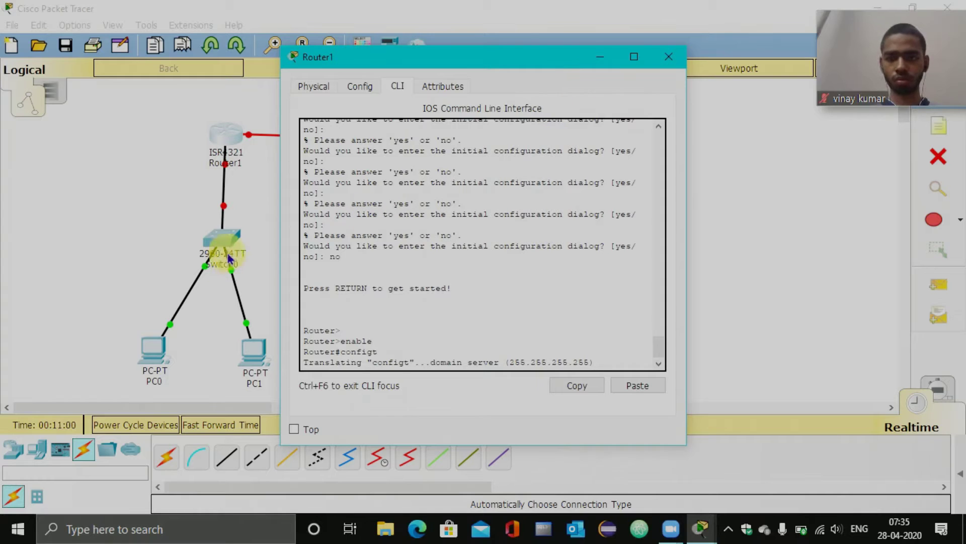
Minimize Router1's window and reconnect Router1 to Switch0 with a cable.
{"action": "left_click", "coordinate": [599, 57]}
{"action": "mouse_move", "coordinate": [211, 248]}
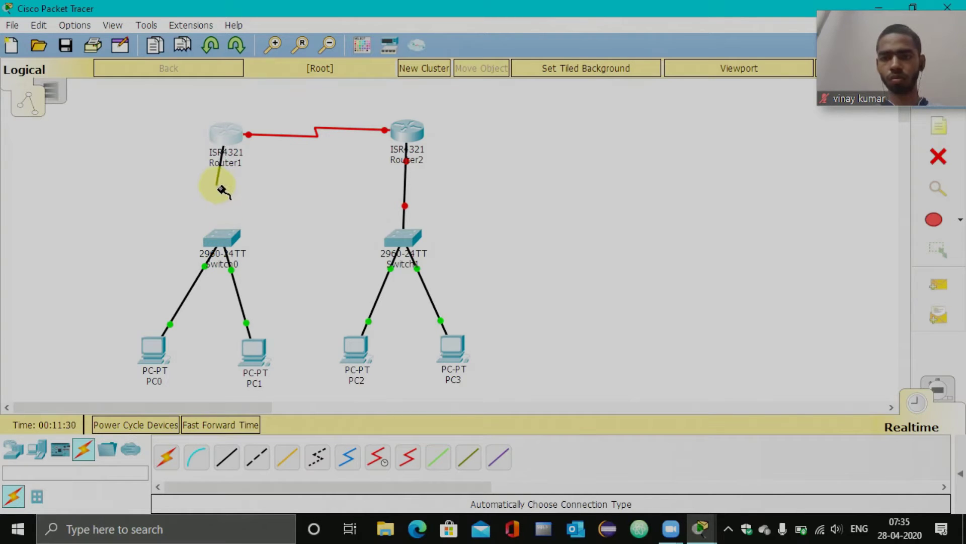
{"action": "left_click", "coordinate": [221, 235]}
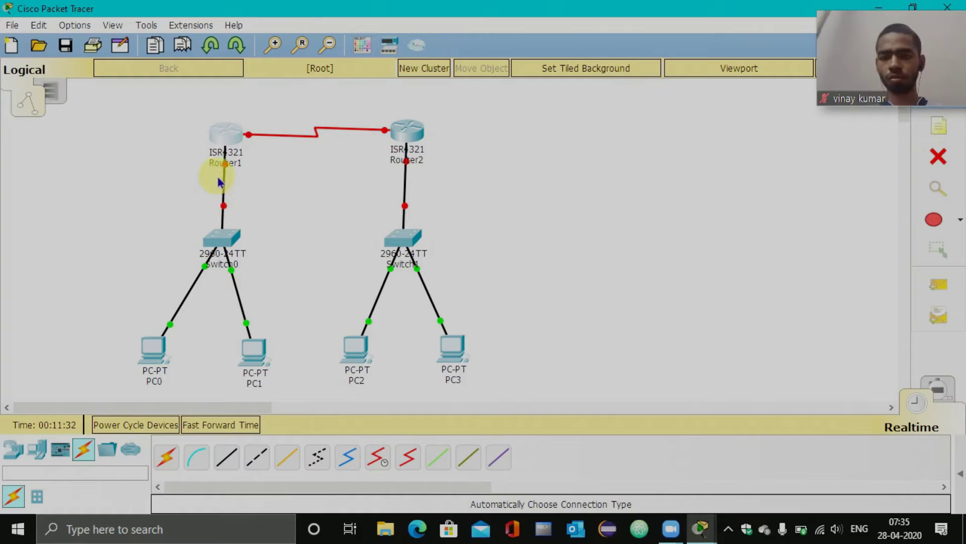
Delete Router1 and place a new ISR4321 router above Switch0 in its position.
{"action": "key", "text": "Delete"}
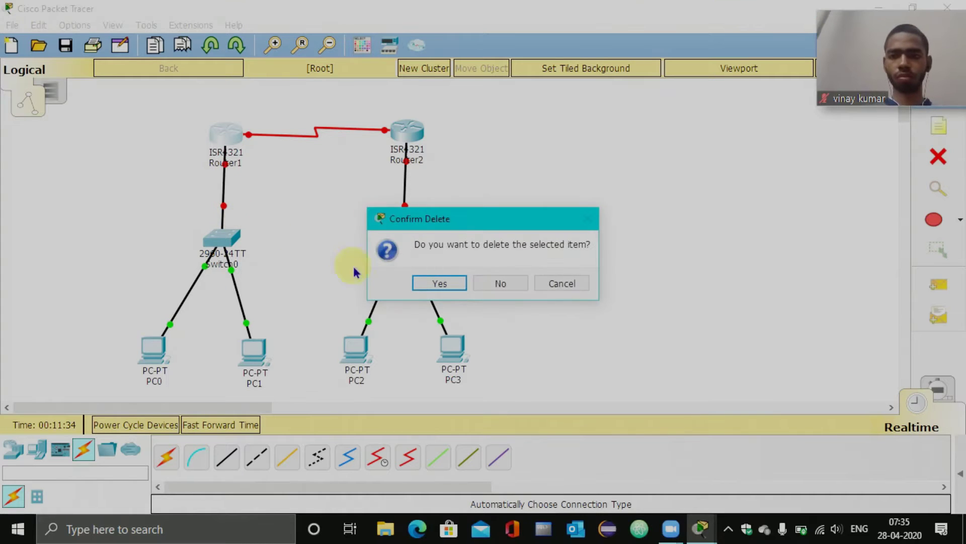
{"action": "left_click", "coordinate": [452, 285]}
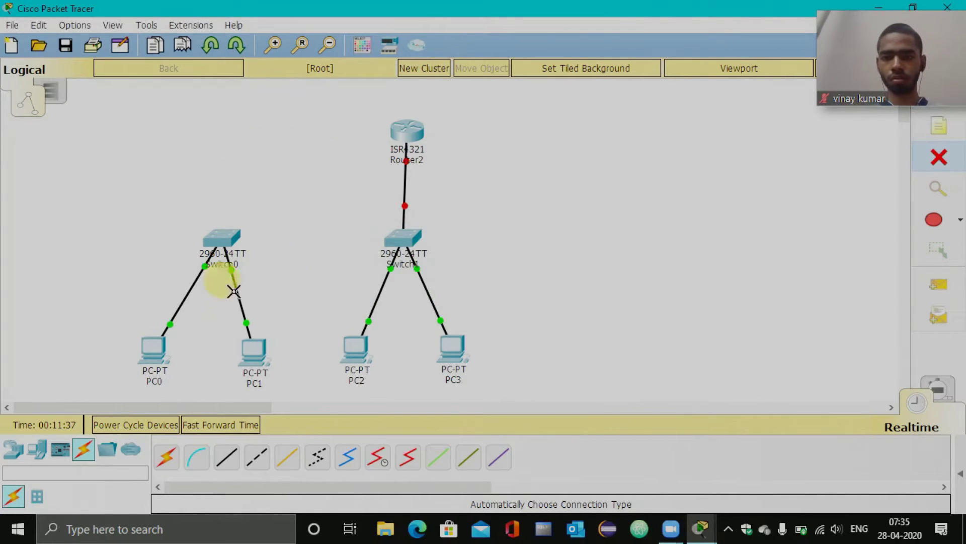
{"action": "left_click", "coordinate": [13, 448]}
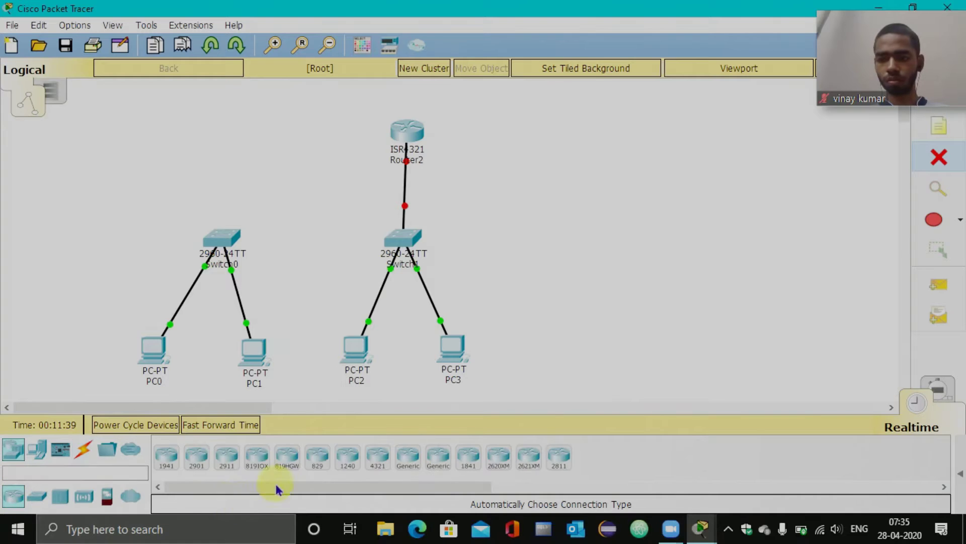
{"action": "left_click", "coordinate": [377, 455]}
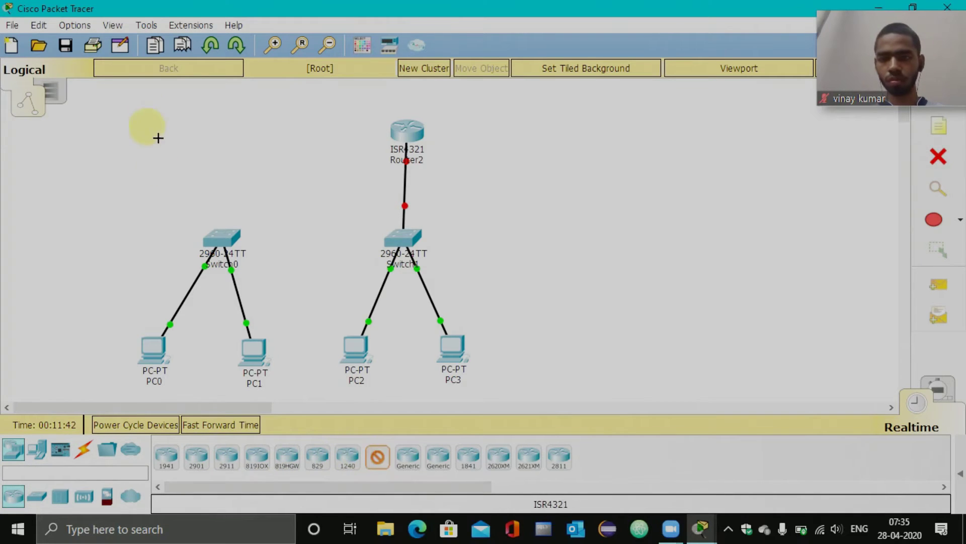
{"action": "left_click", "coordinate": [214, 130]}
Connect Switch0's FastEthernet0/3 to Router3's GigabitEthernet0/0/0 with a copper straight-through cable and align Router3 directly above the switch.
{"action": "left_click", "coordinate": [217, 235]}
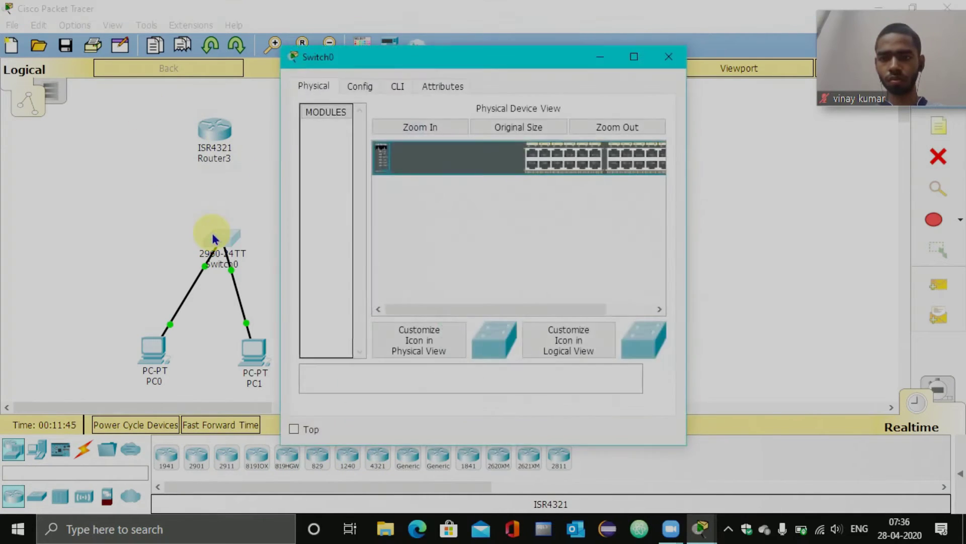
{"action": "left_click", "coordinate": [84, 448]}
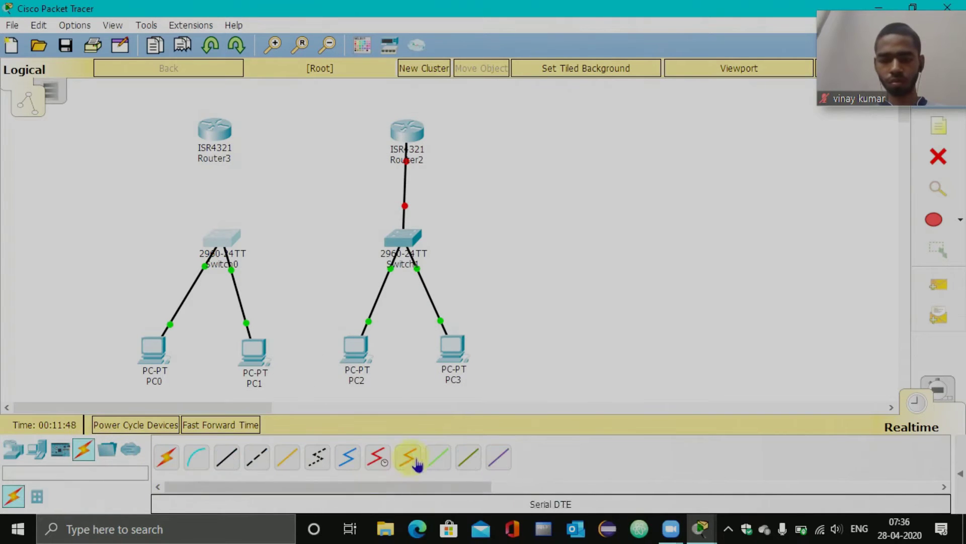
{"action": "left_click", "coordinate": [226, 457]}
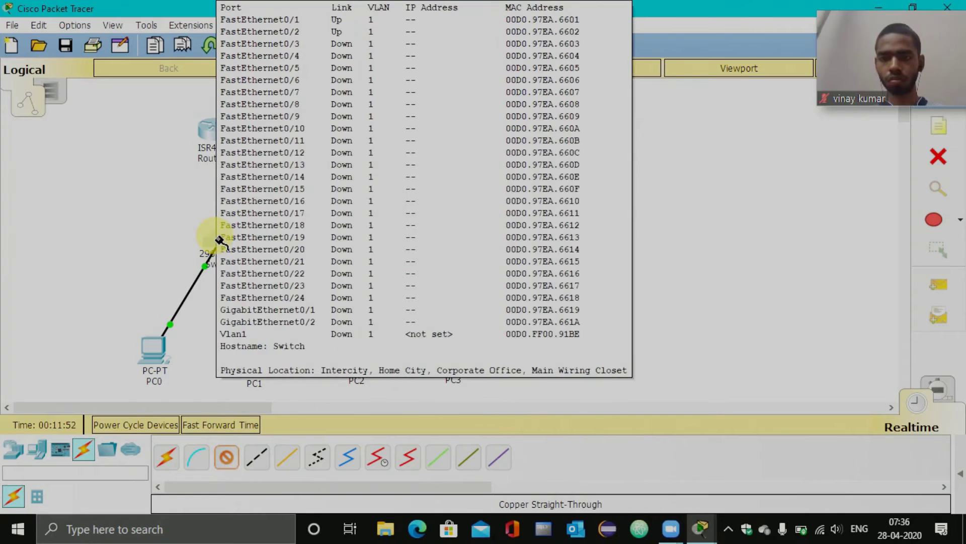
{"action": "left_click", "coordinate": [220, 240]}
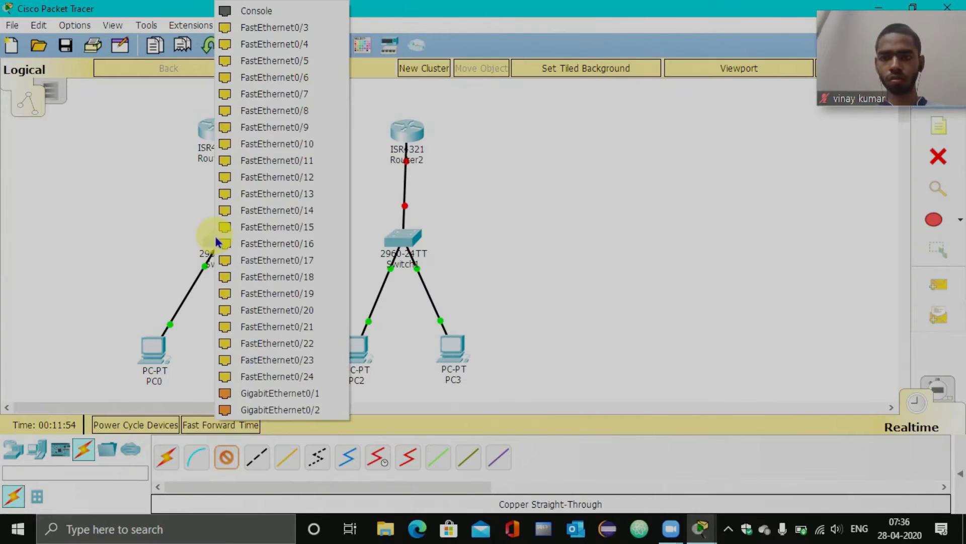
{"action": "left_click", "coordinate": [295, 25]}
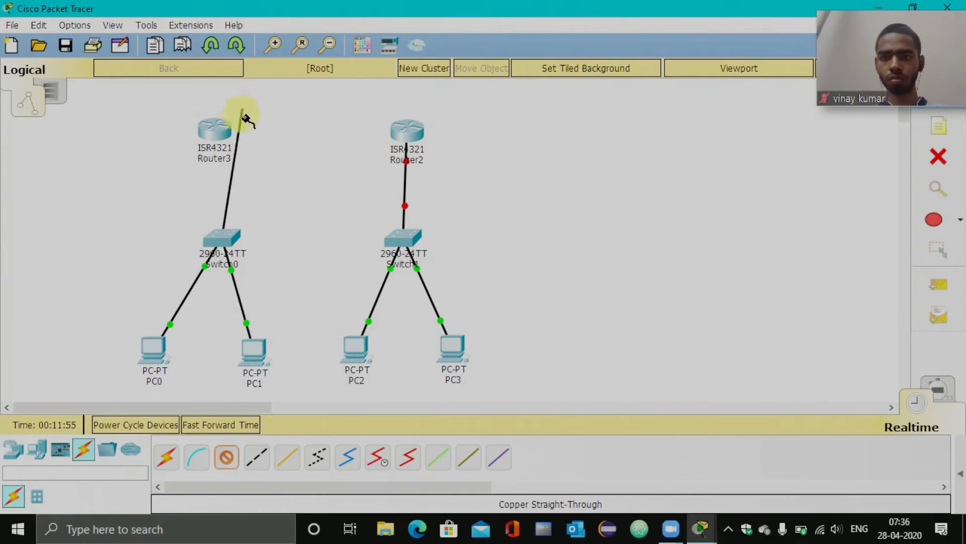
{"action": "left_click", "coordinate": [220, 139]}
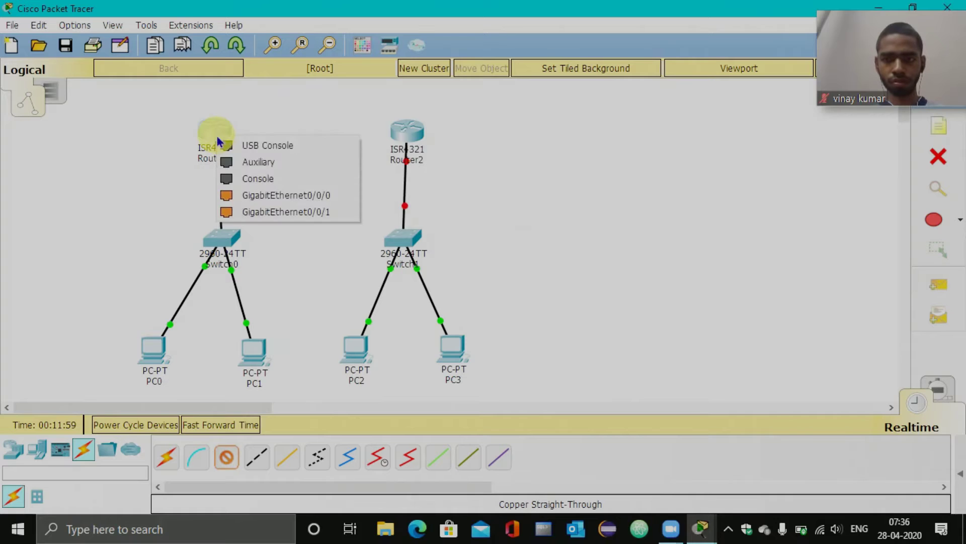
{"action": "left_click", "coordinate": [247, 196]}
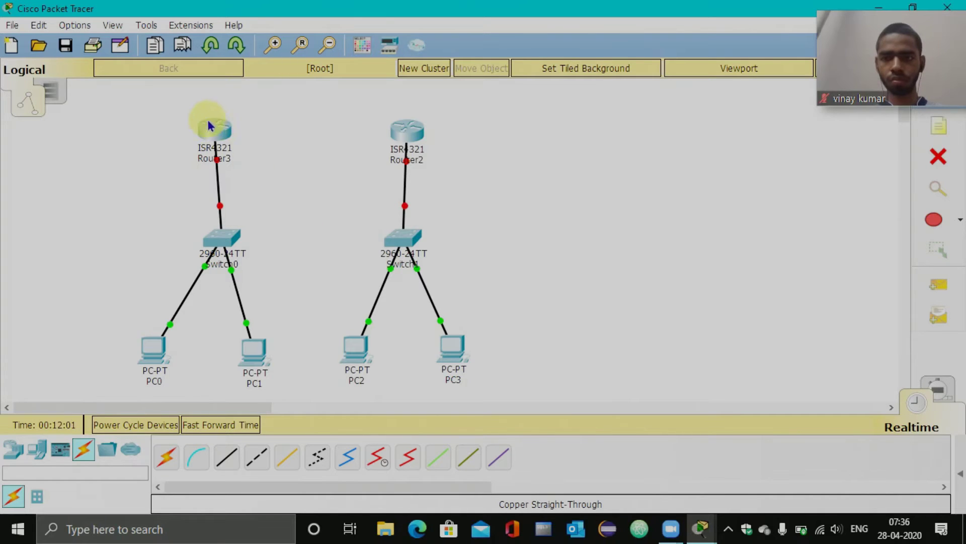
{"action": "left_click_drag", "start_coordinate": [216, 132], "coordinate": [224, 133]}
{"action": "left_click", "coordinate": [224, 133]}
{"action": "left_click", "coordinate": [244, 150]}
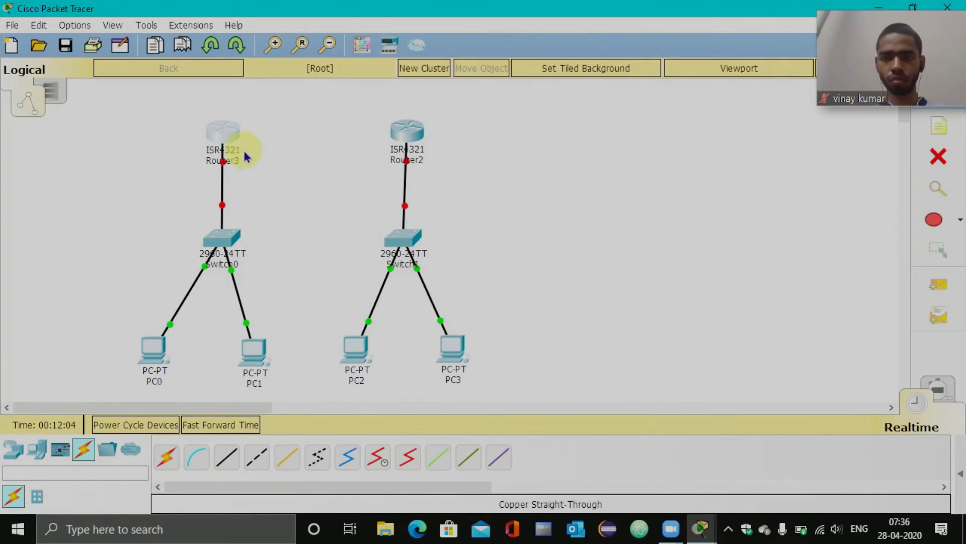
Open Router3's physical view, switch off its power and insert the NIM-2T serial module into the empty slot.
{"action": "left_click", "coordinate": [233, 145]}
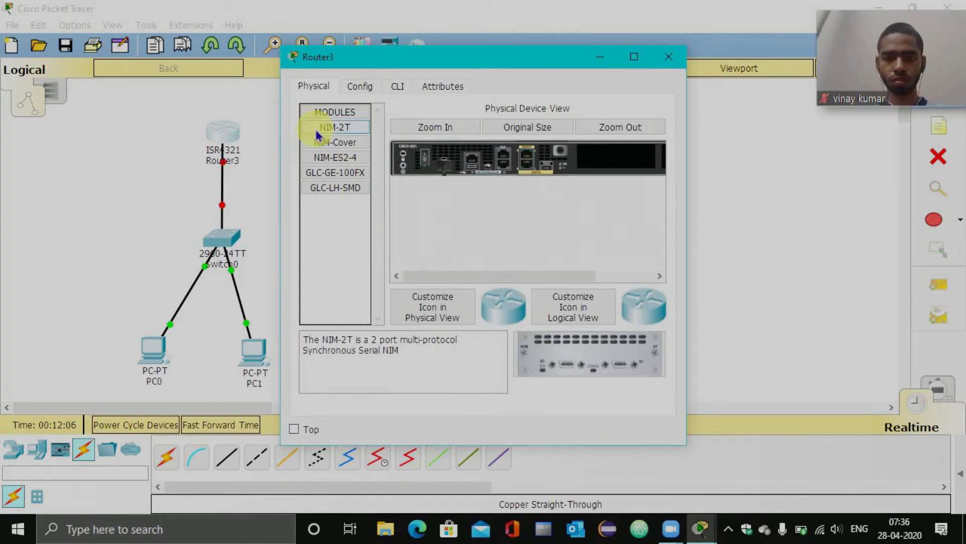
{"action": "left_click_drag", "start_coordinate": [316, 135], "coordinate": [625, 160]}
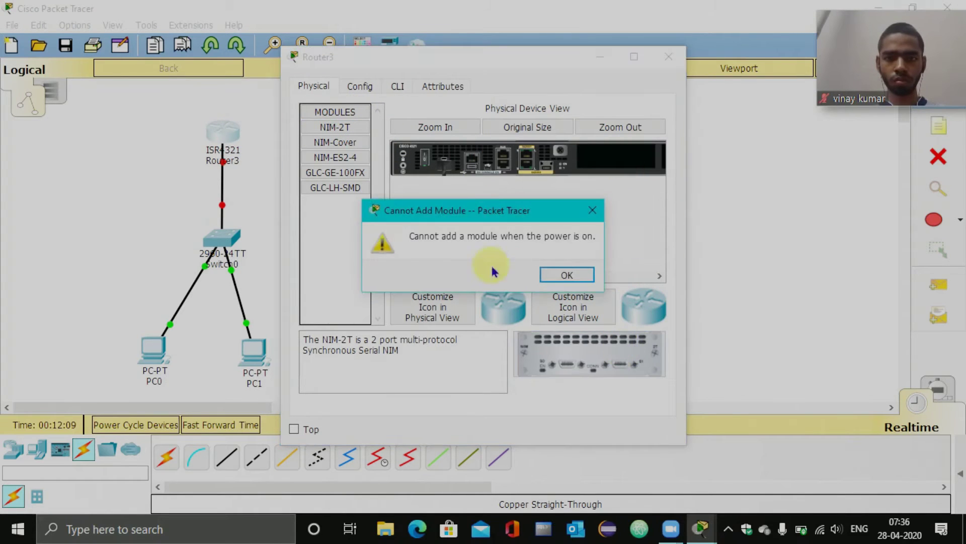
{"action": "left_click", "coordinate": [565, 275]}
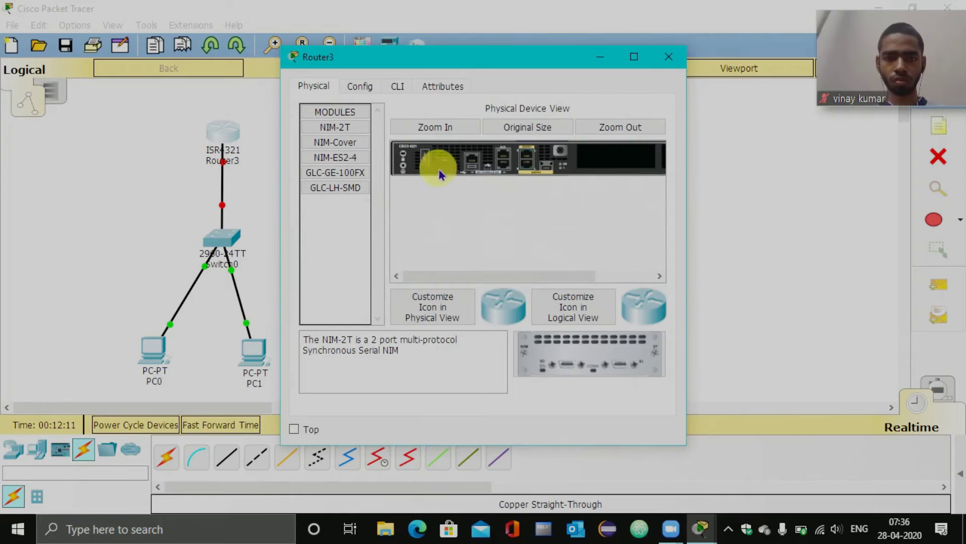
{"action": "left_click", "coordinate": [425, 157]}
{"action": "left_click_drag", "start_coordinate": [589, 340], "coordinate": [609, 167]}
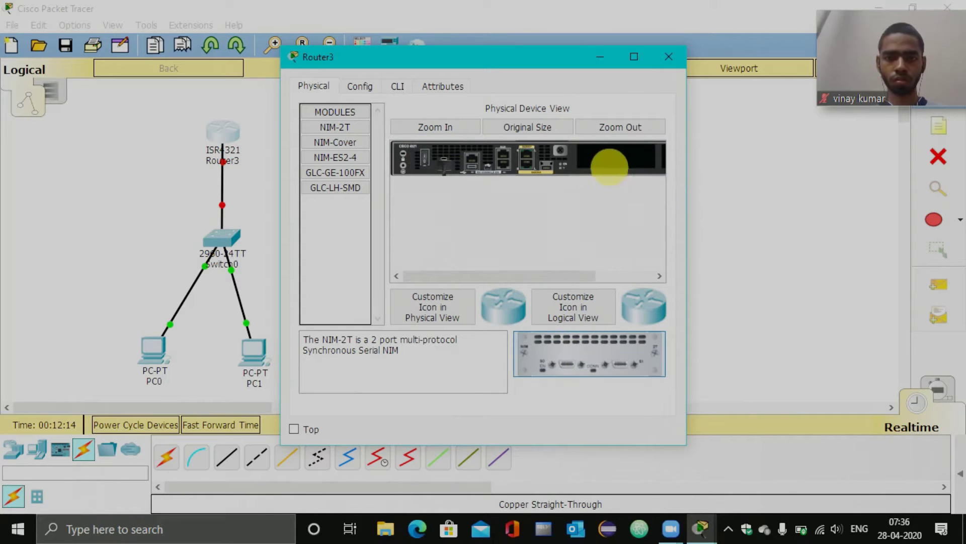